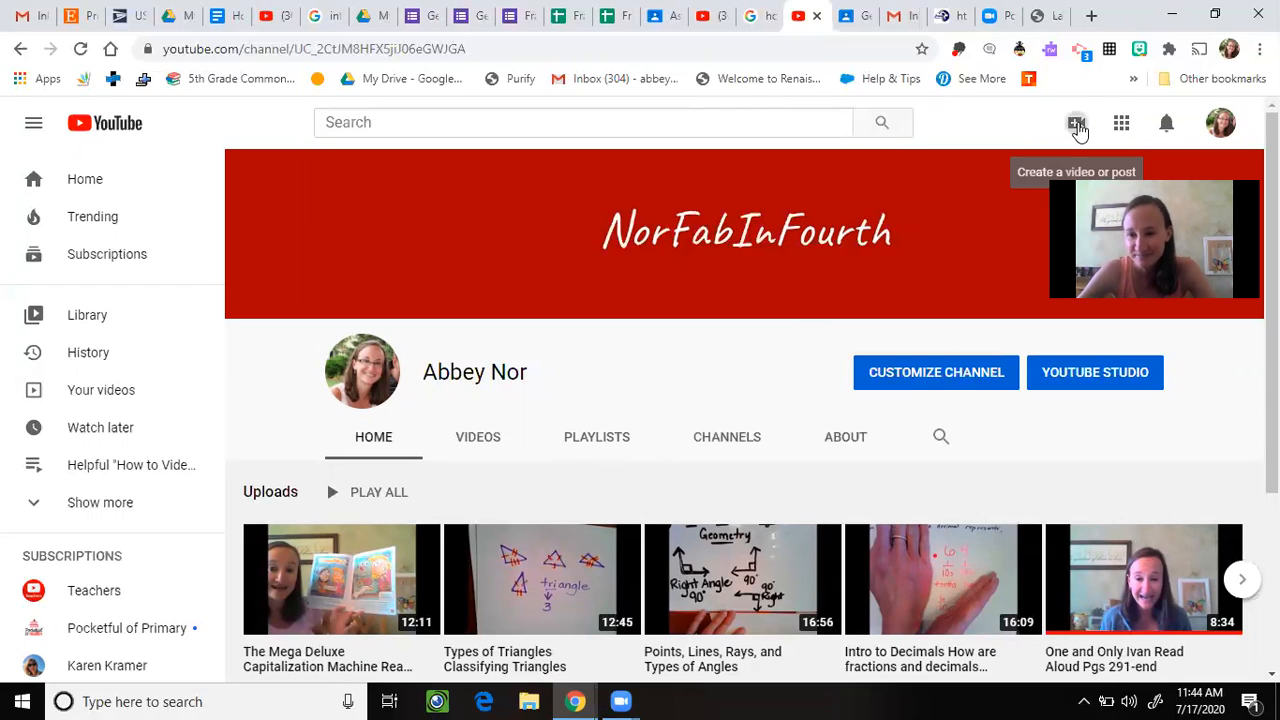
- Start a new video upload and browse to the Zoom folder in Documents to choose the file
left_click(1077, 127)
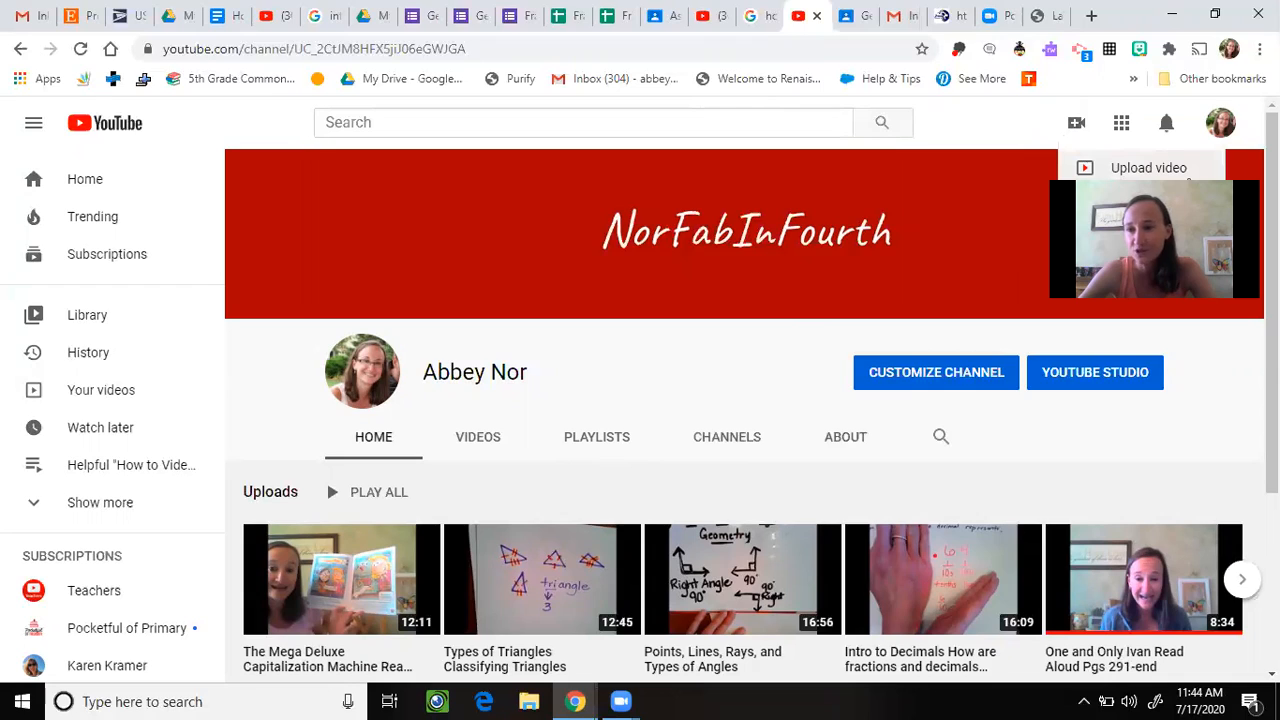
left_click(1162, 172)
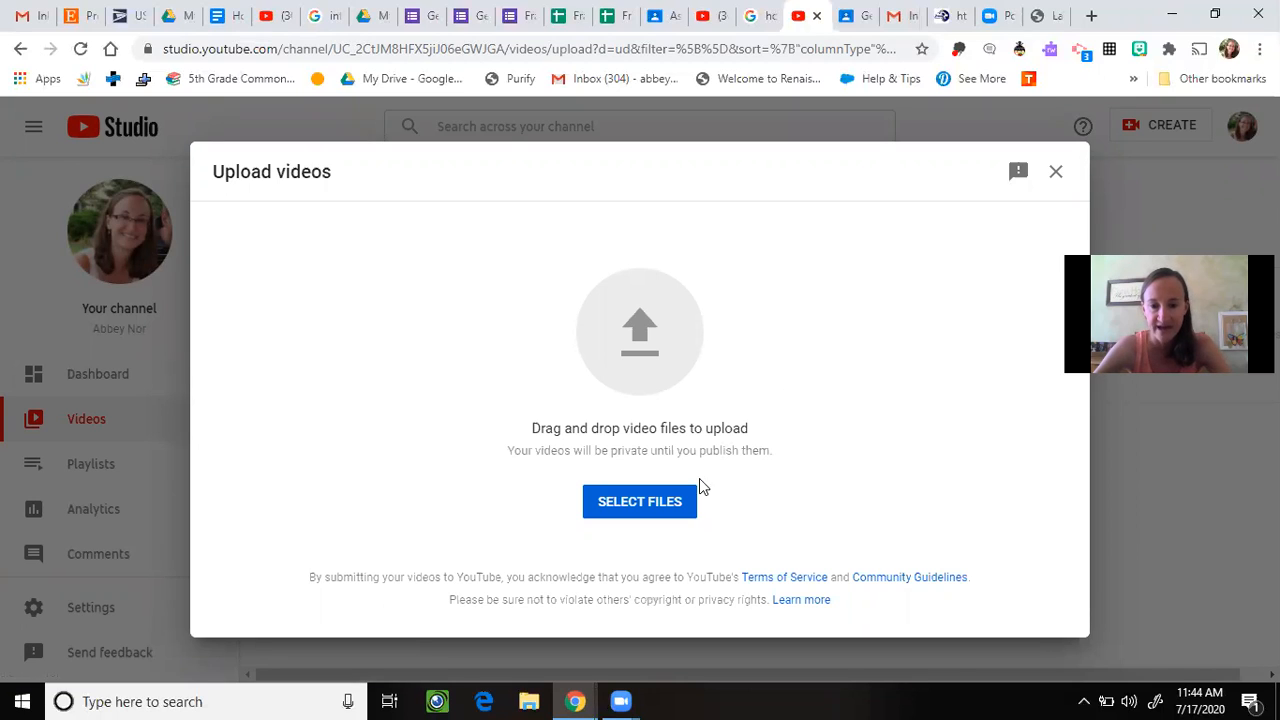
left_click(667, 508)
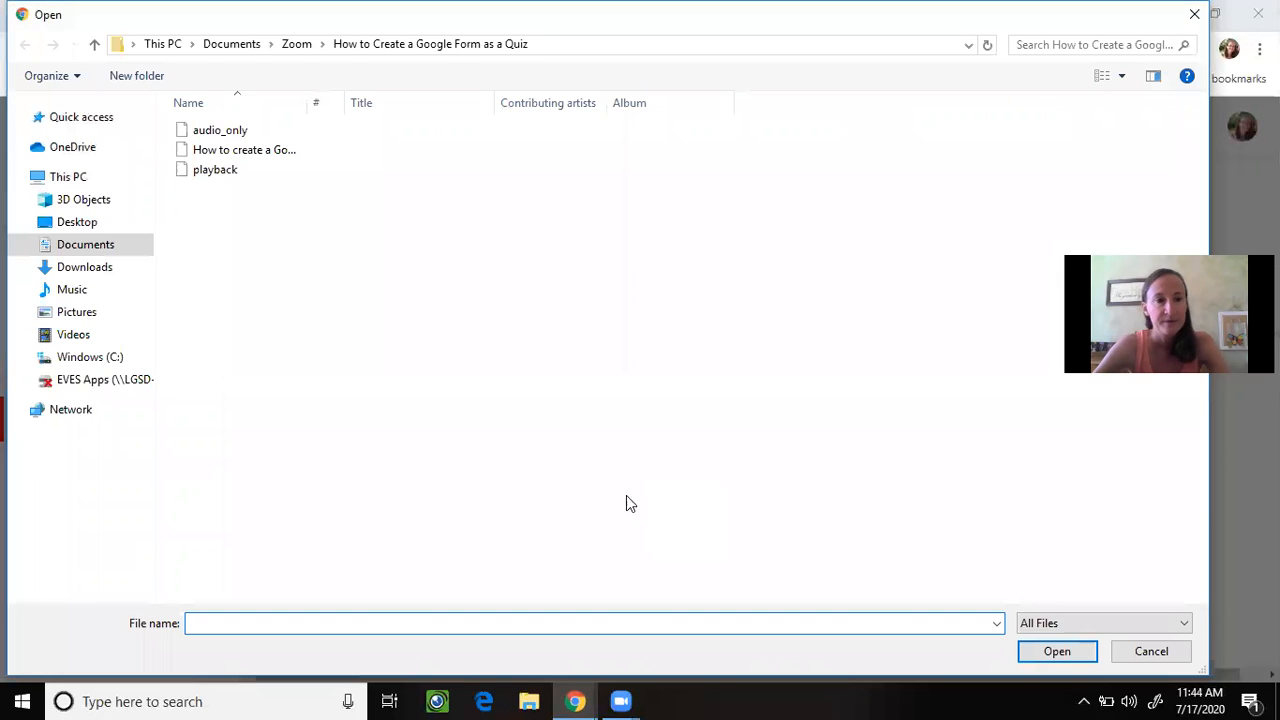
left_click(113, 250)
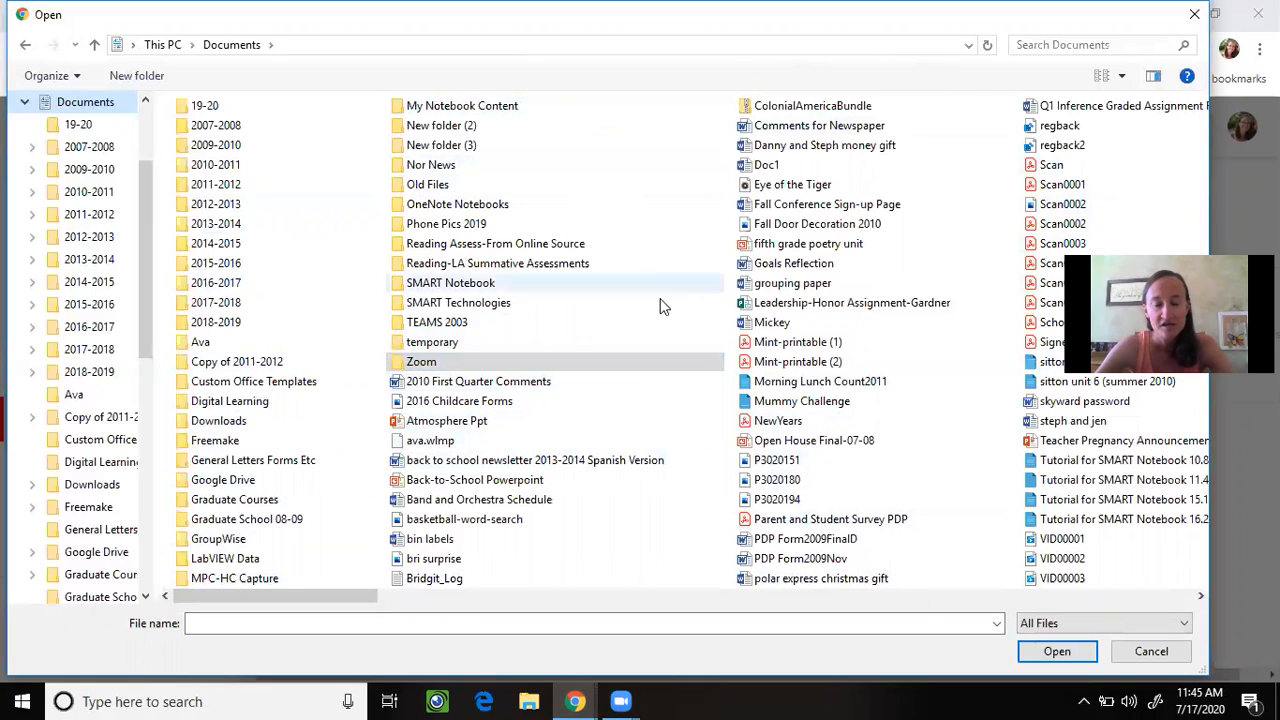
double_click(424, 366)
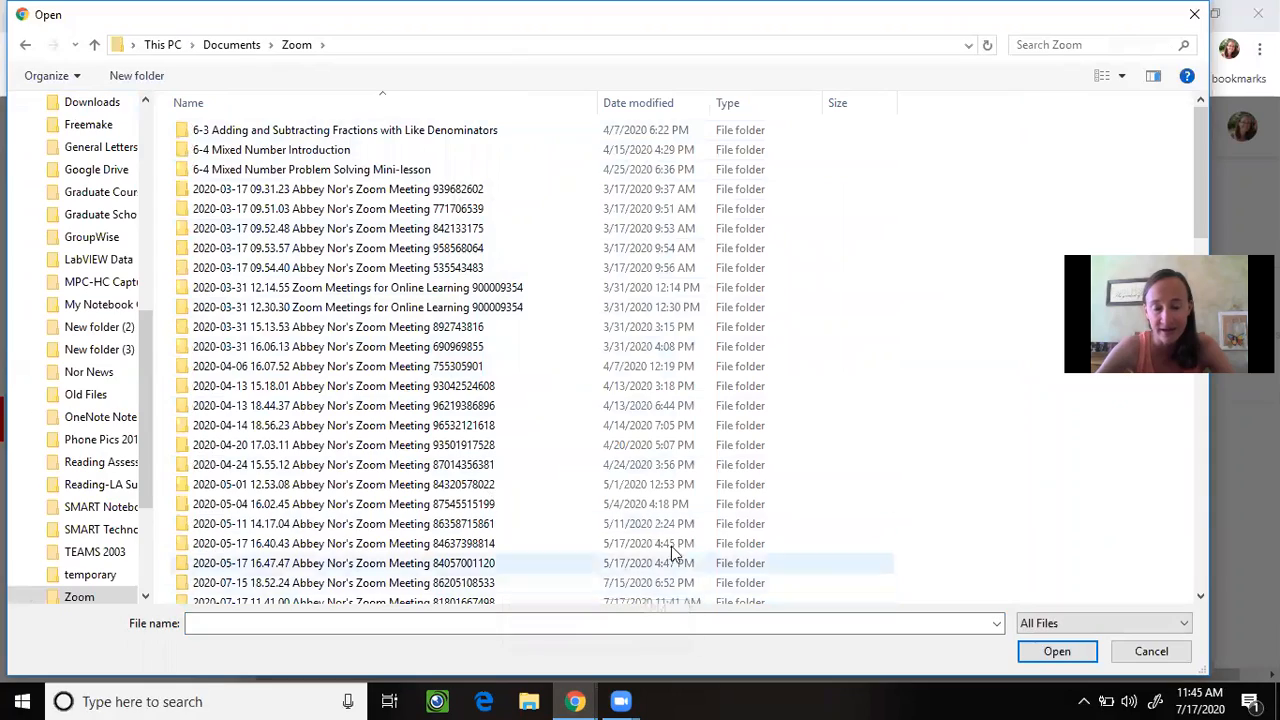
- Sort the Zoom folder by date modified, newest first, and open the folder "Sample Zoom Recording for YouTube Upload Video"
scroll(1218, 208, "down", 1)
scroll(1224, 225, "down", 5)
left_click_drag(1240, 252, 1243, 593)
left_click_drag(1200, 430, 1200, 200)
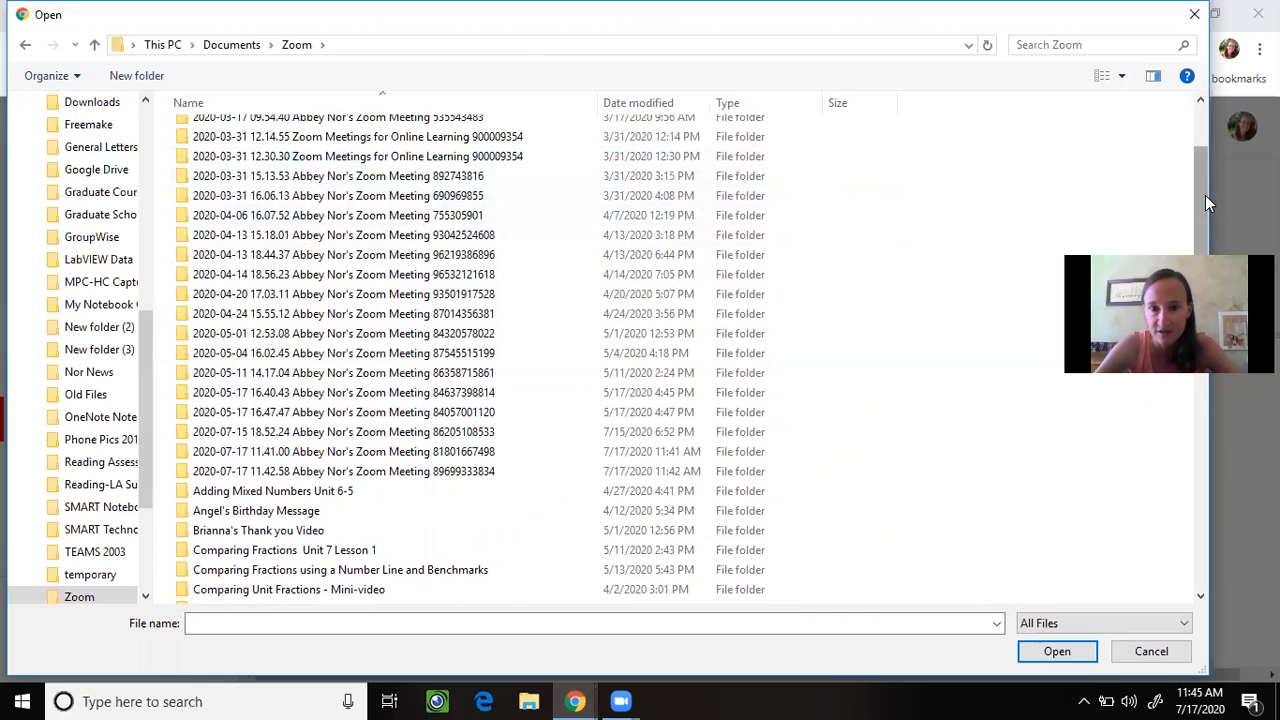
scroll(1207, 197, "down", 1)
scroll(1212, 187, "up", 1)
scroll(1214, 181, "up", 2)
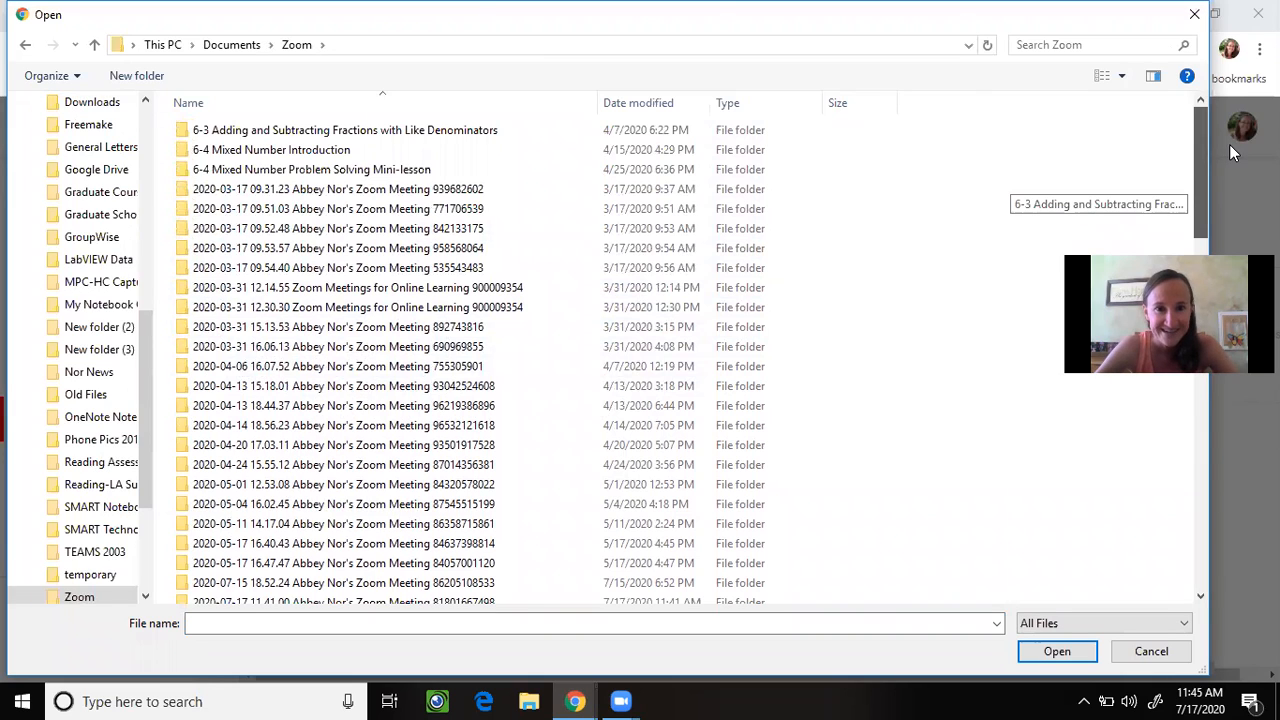
left_click(645, 103)
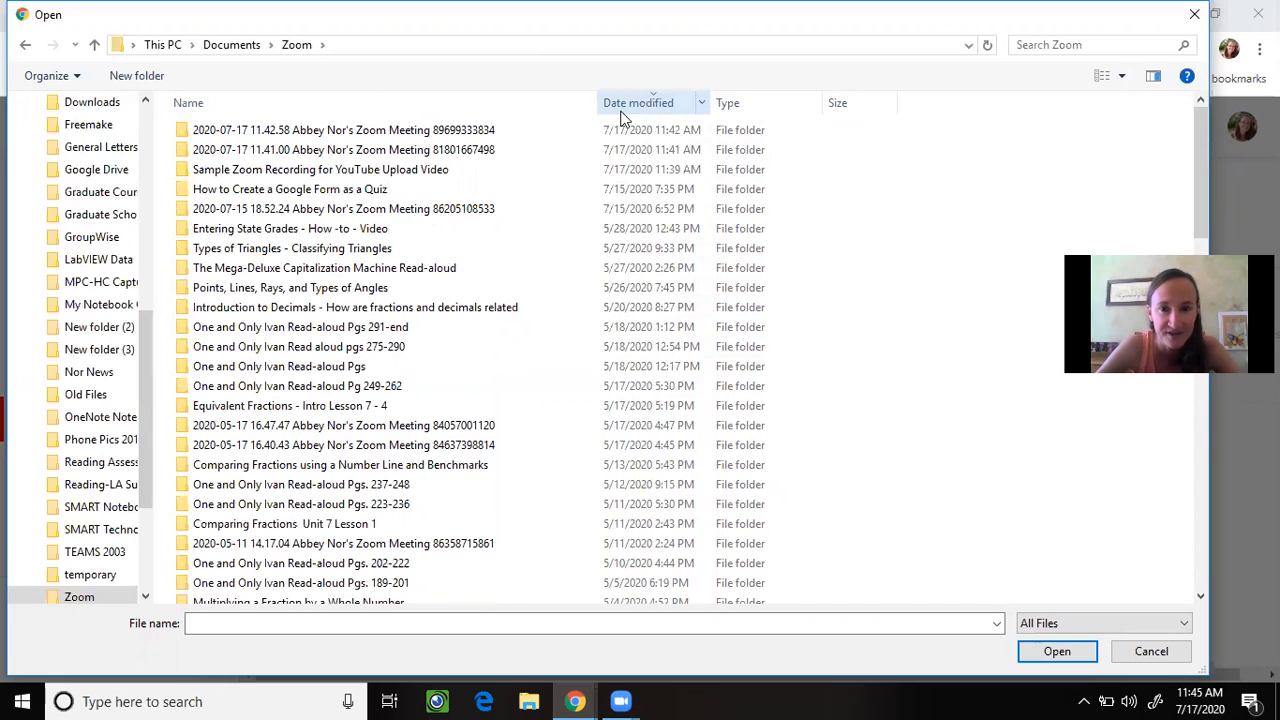
left_click(432, 175)
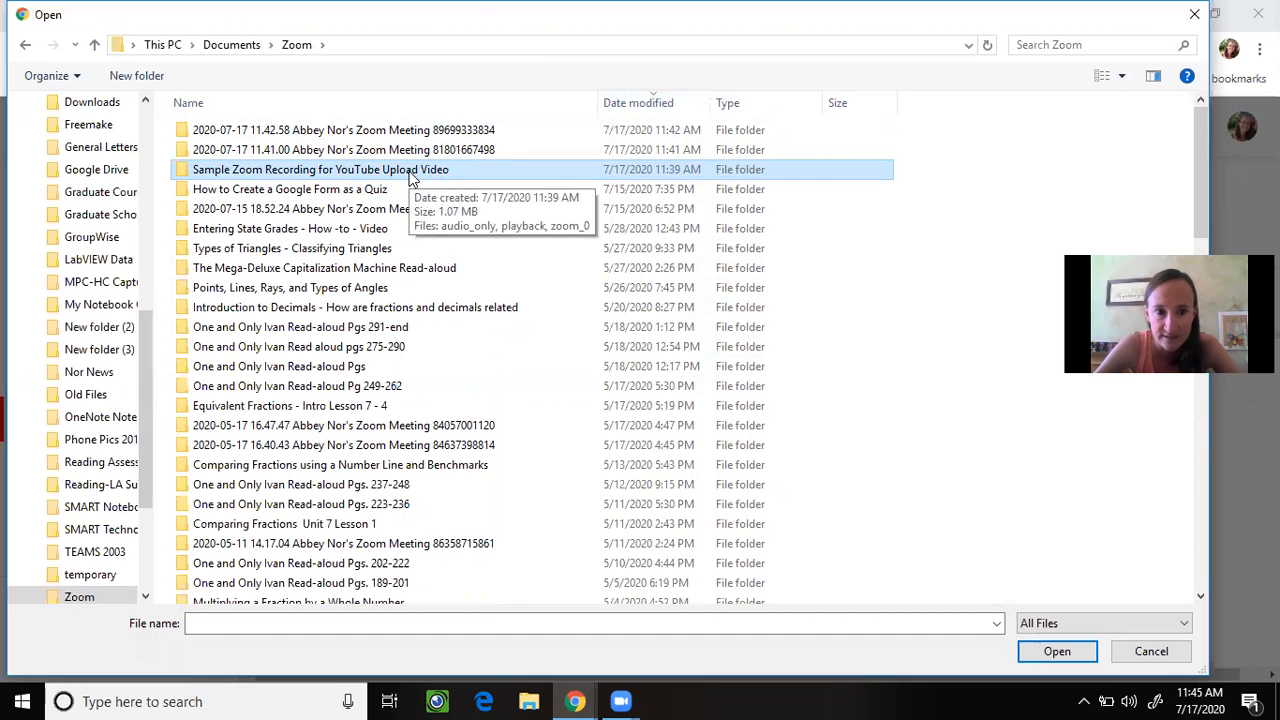
left_click(1048, 652)
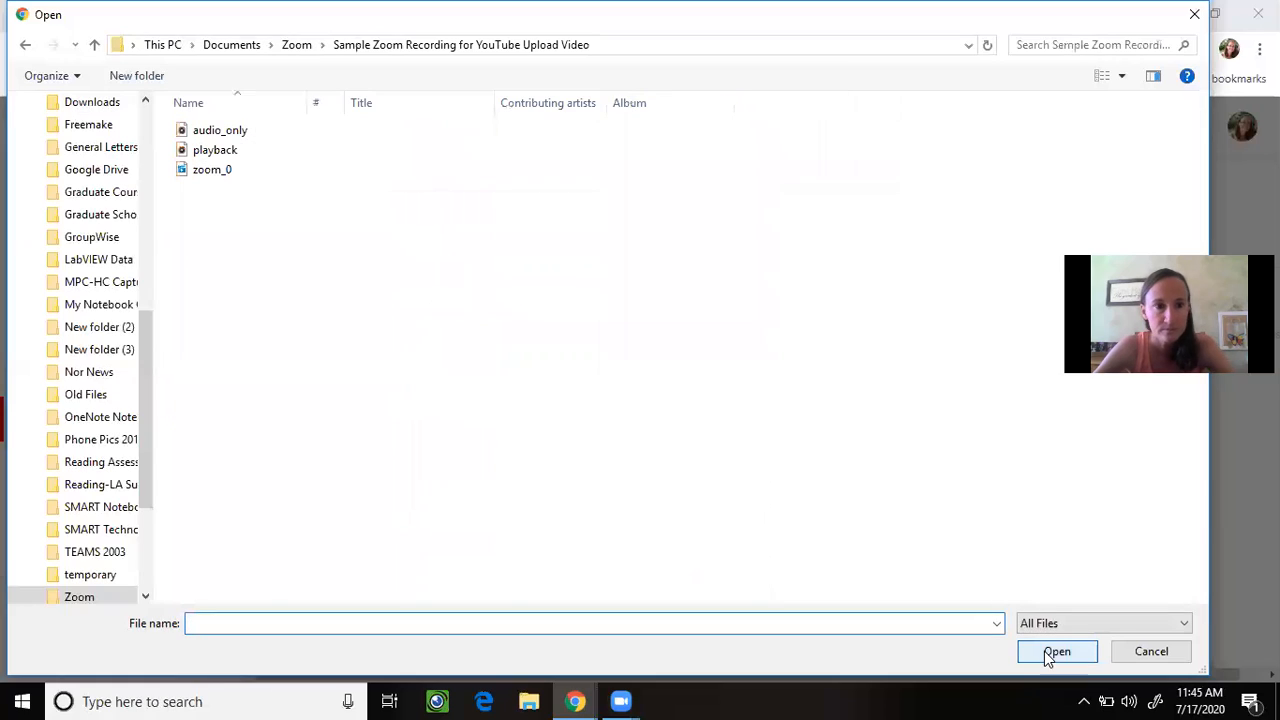
- Rename the zoom_0 video file as "Sample Zoom Recording for YouTube Upload Video"
left_click(212, 170)
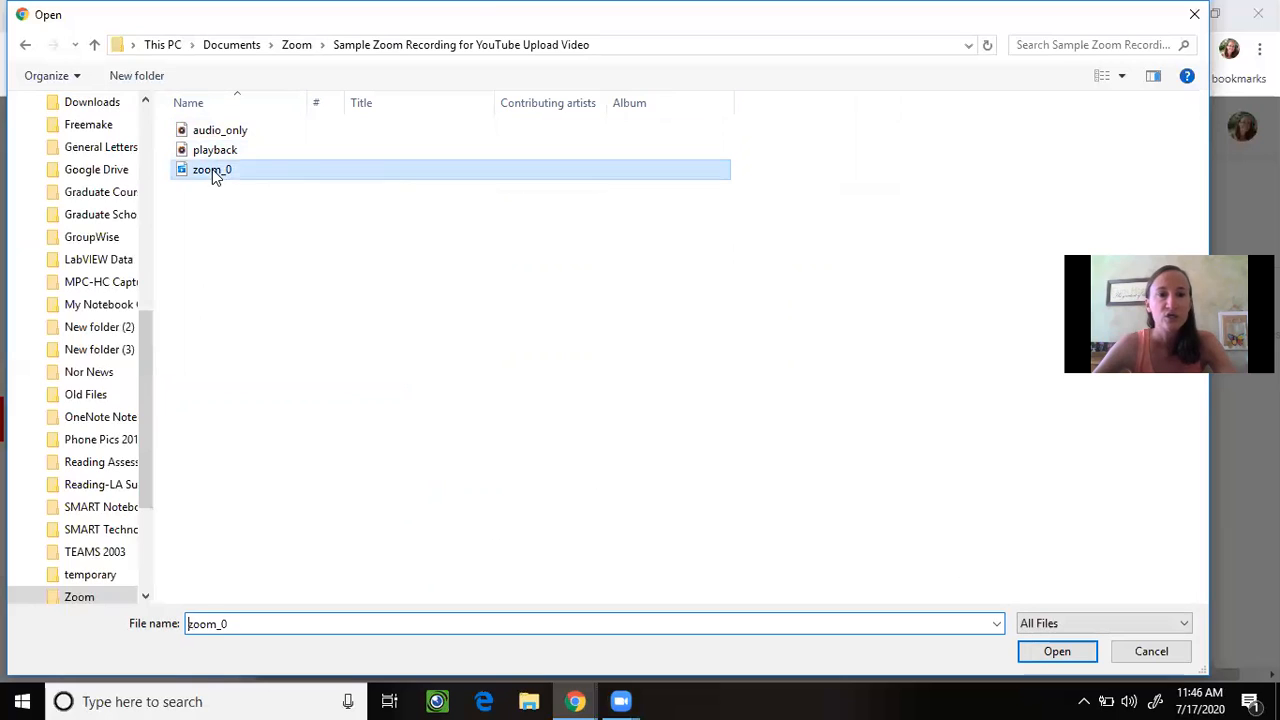
right_click(212, 171)
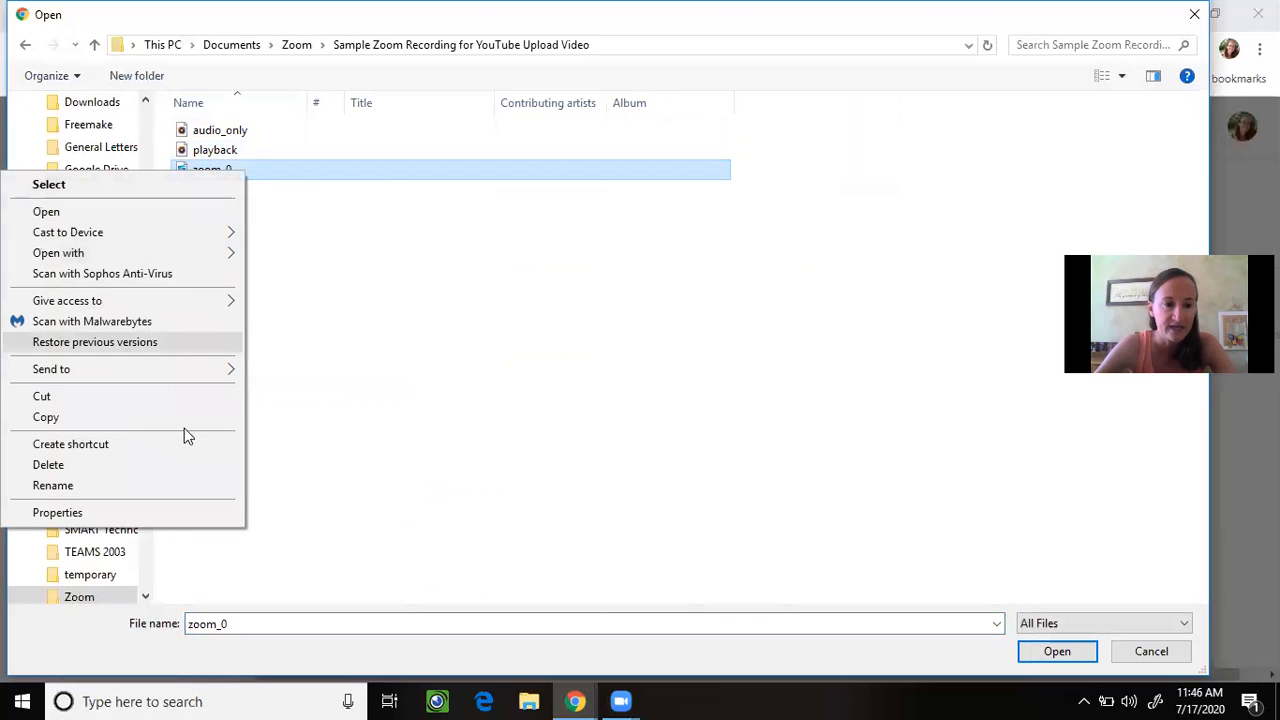
left_click(188, 487)
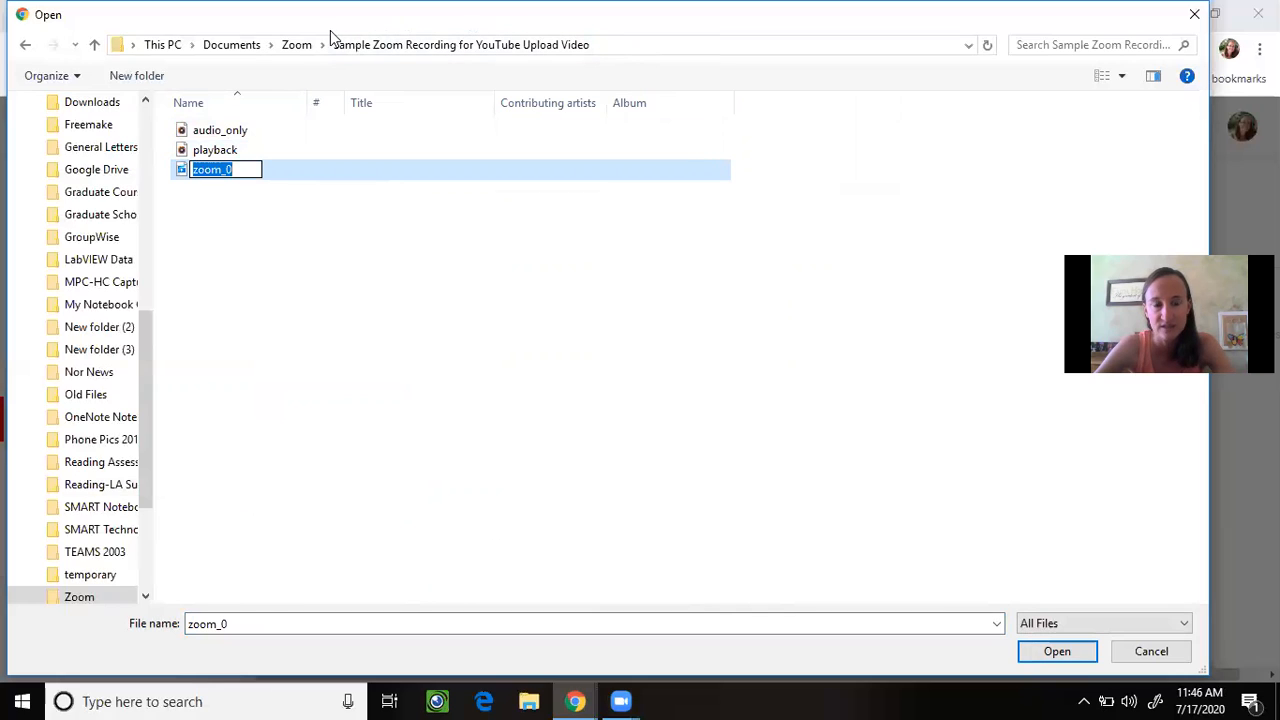
type("SAMP")
key("BackSpace")
key("BackSpace")
key("BackSpace")
type("ample Zoom Recording for YouTube Upload video")
key("BackSpace")
key("BackSpace")
key("BackSpace")
key("BackSpace")
key("BackSpace")
type("id")
type("eo")
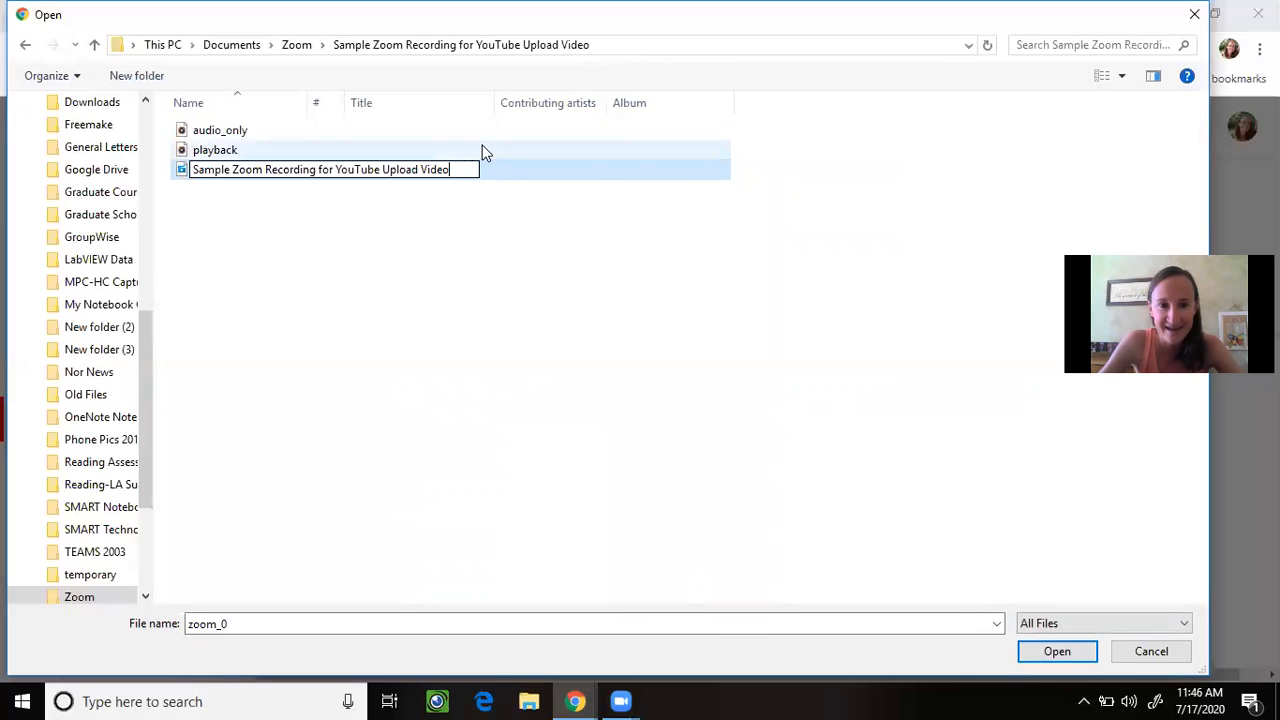
- Select the renamed Zoom video file and upload it to the channel
left_click(1060, 653)
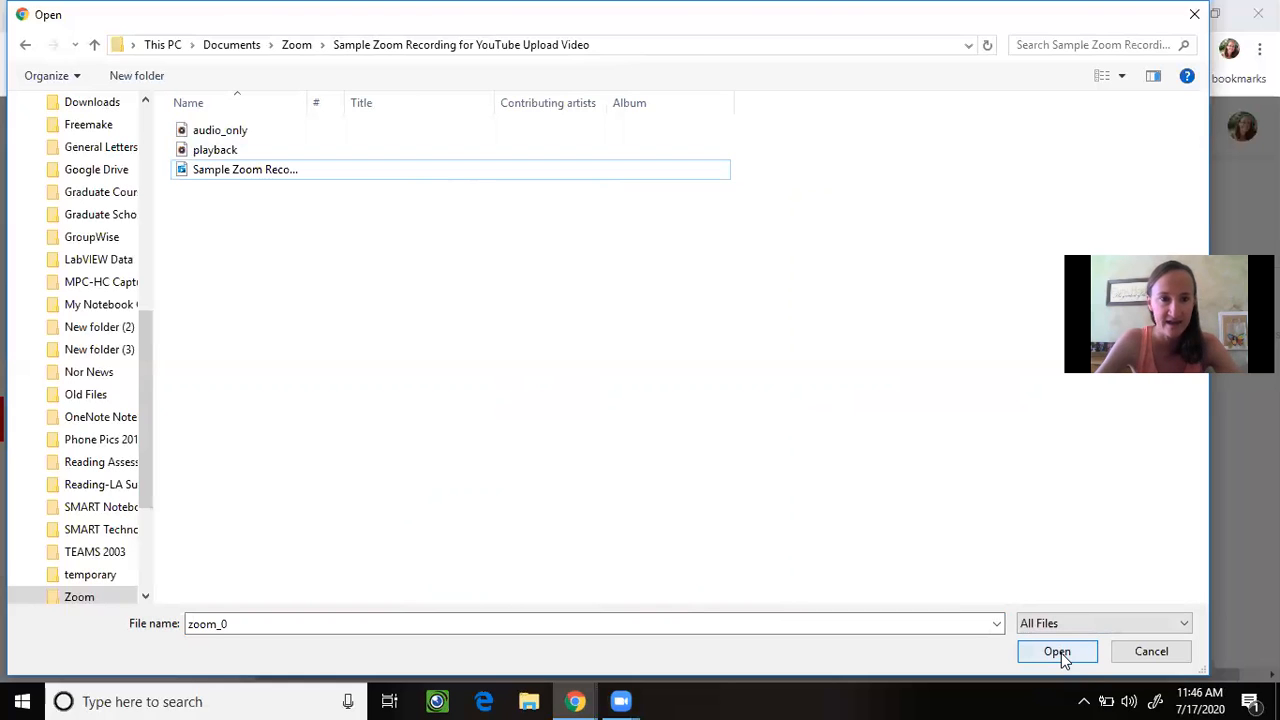
left_click(233, 169)
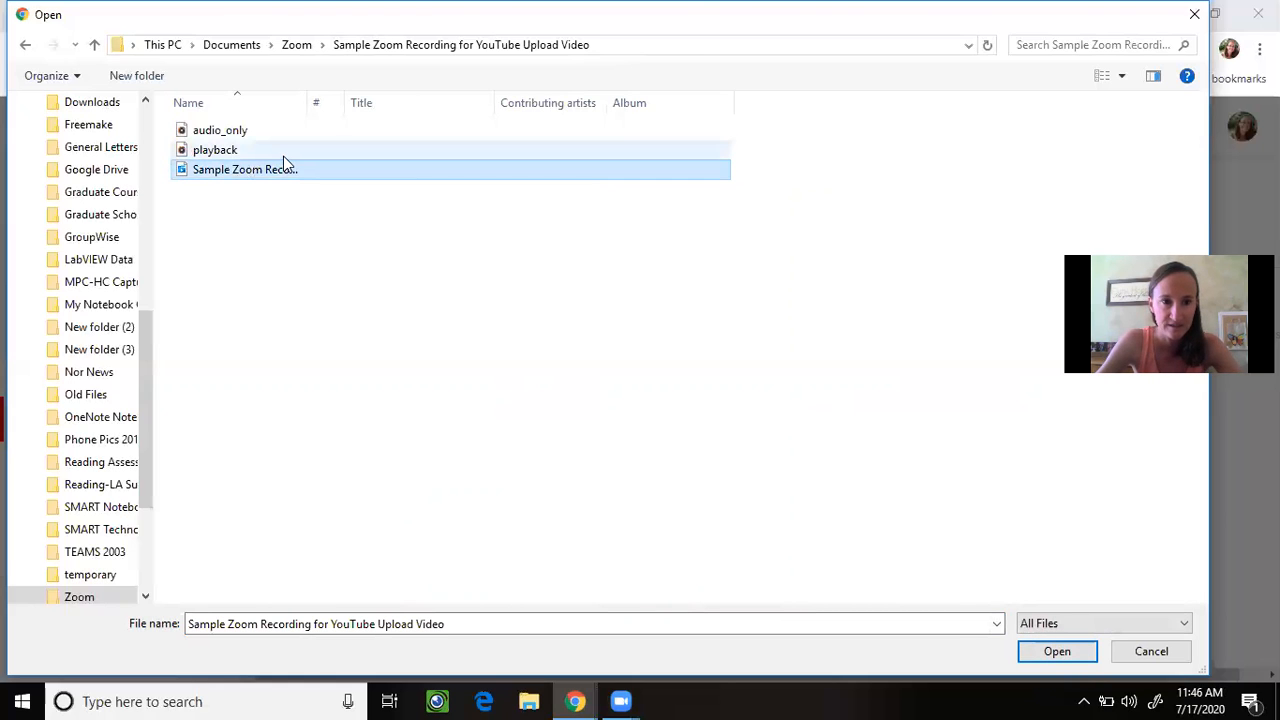
left_click(1056, 651)
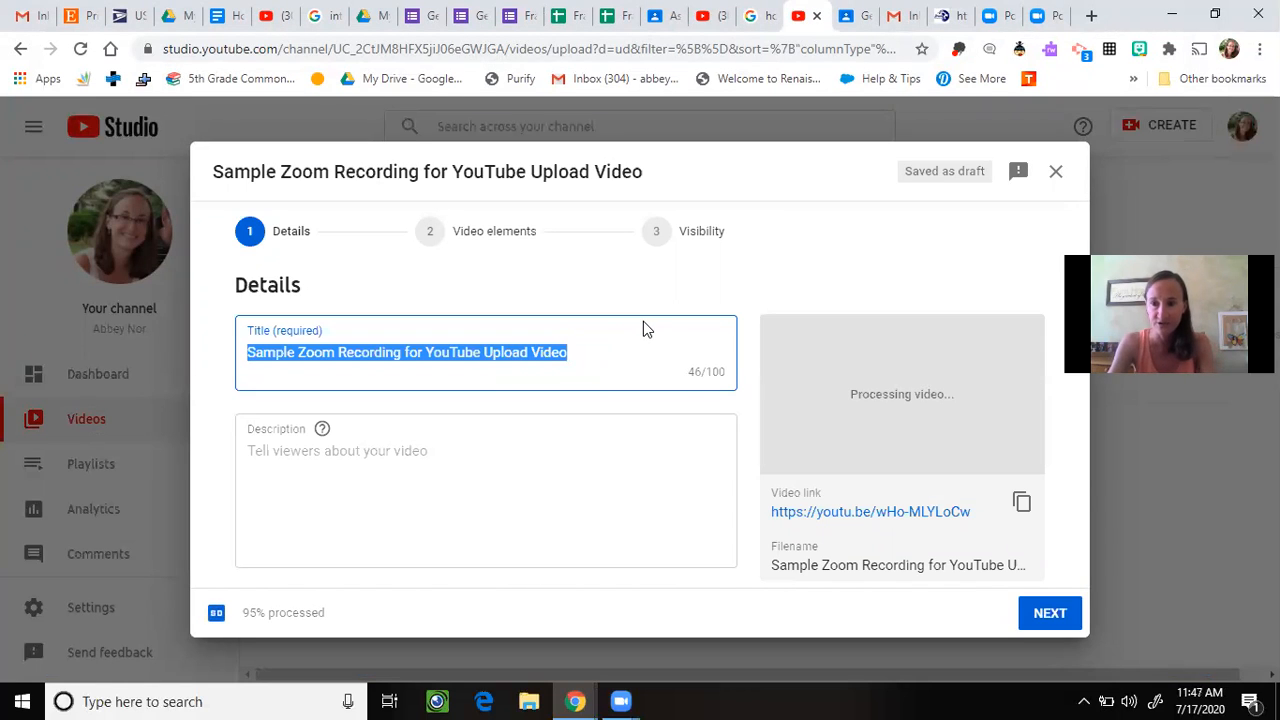
- Enter the video description "Please watch this video to review the procedure for Uploading files to YouTube."
left_click(494, 463)
type("P")
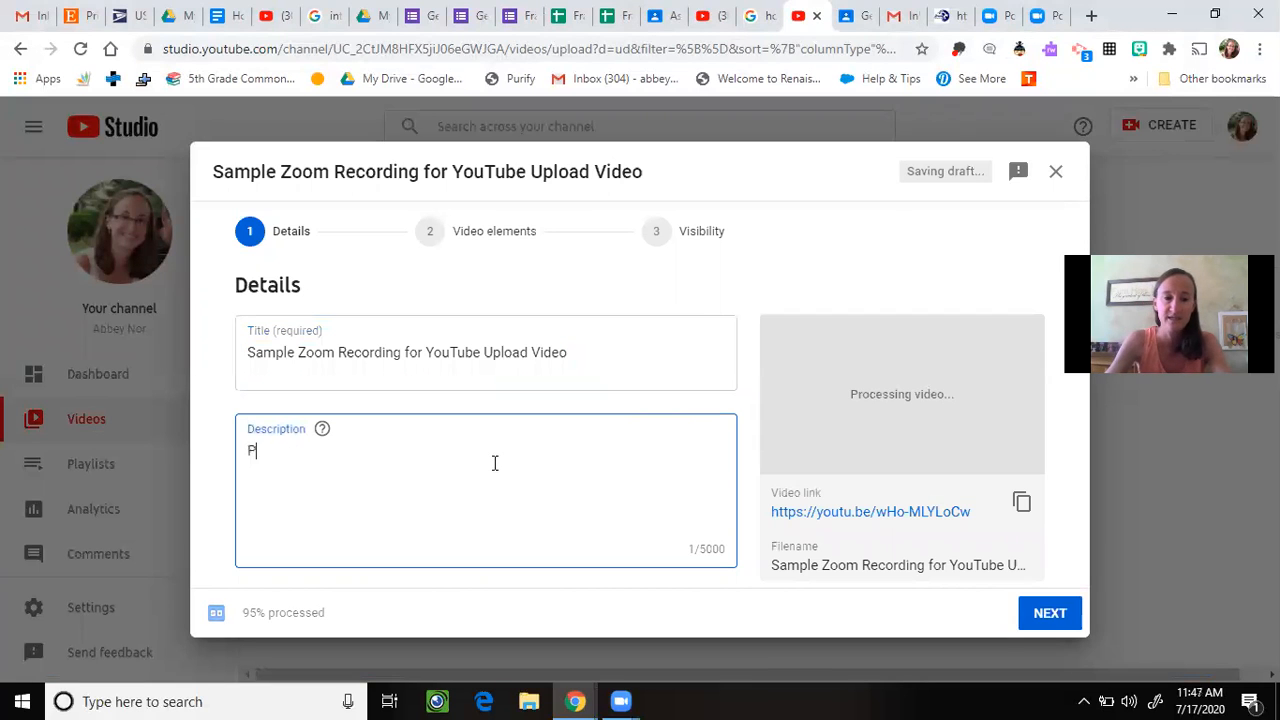
type("lease watch this video ")
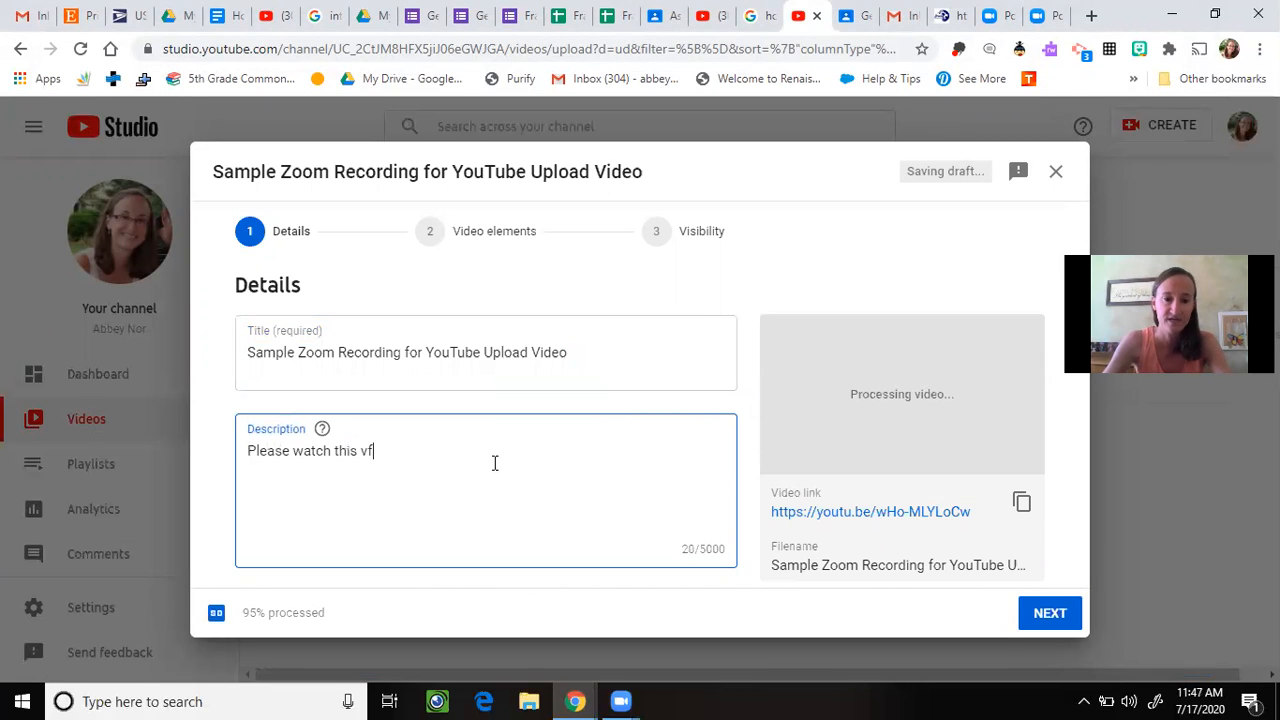
type("to ")
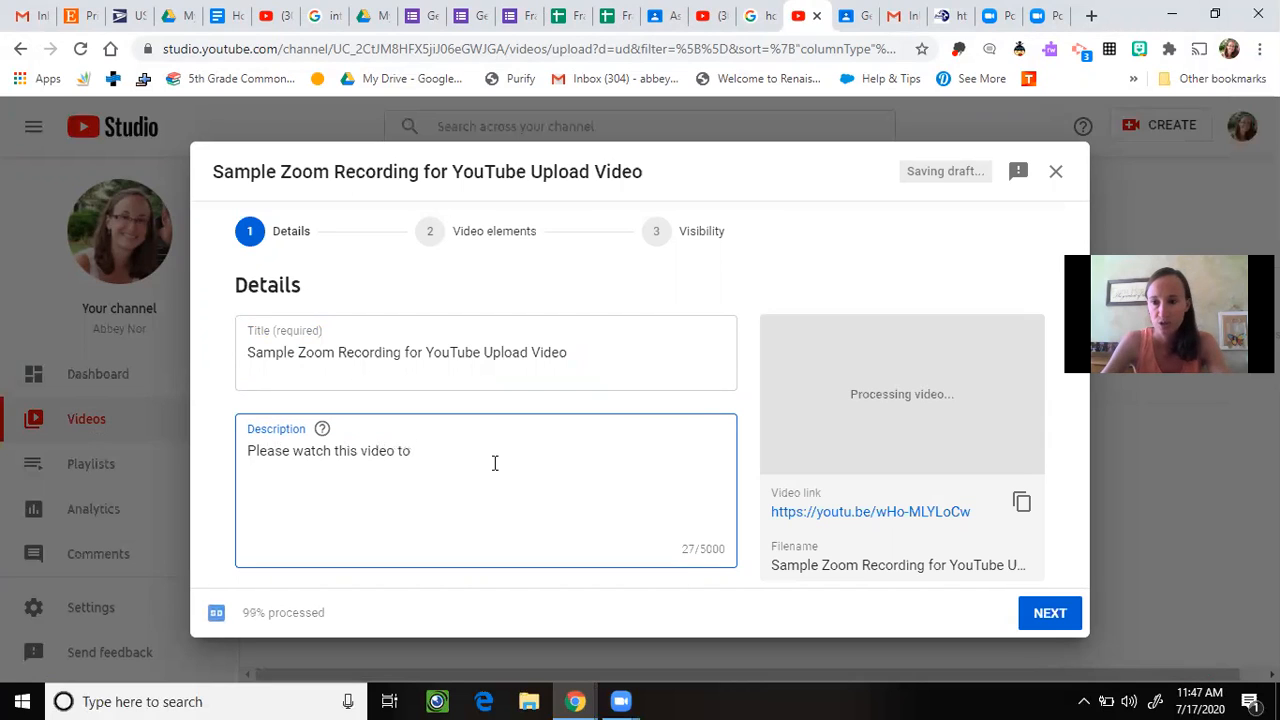
type("review the procdu")
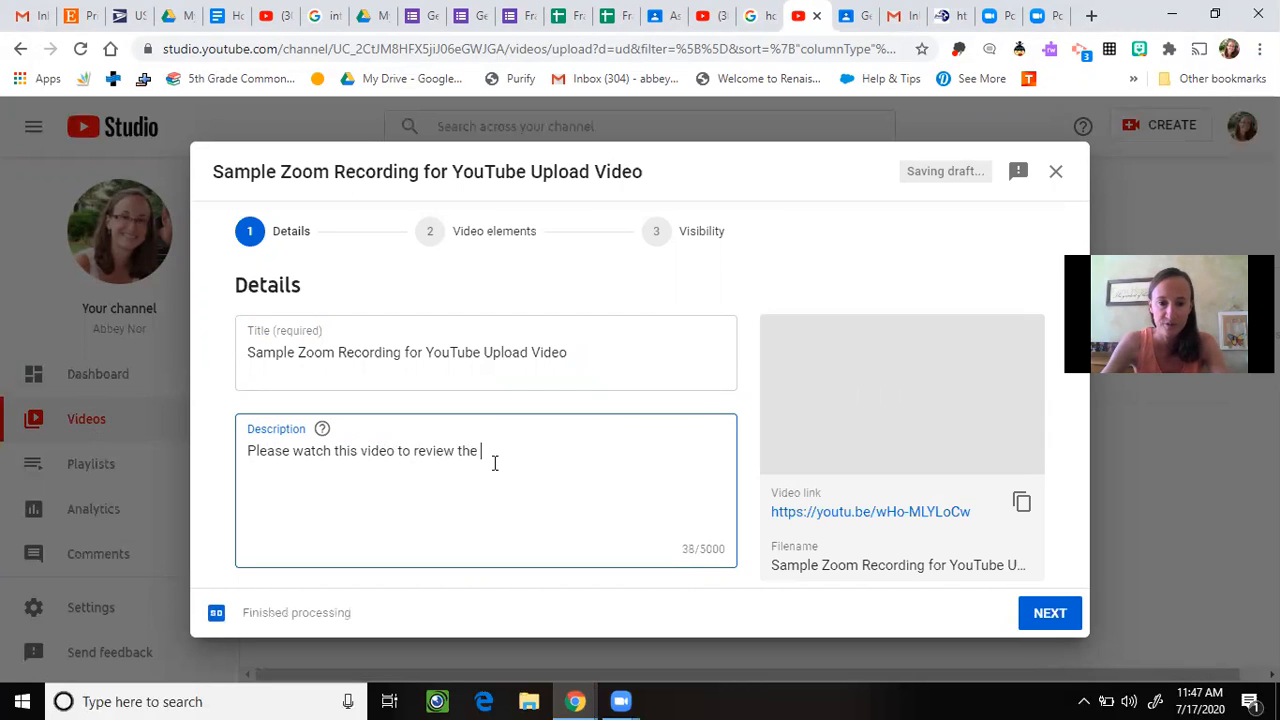
key("BackSpace")
key("BackSpace")
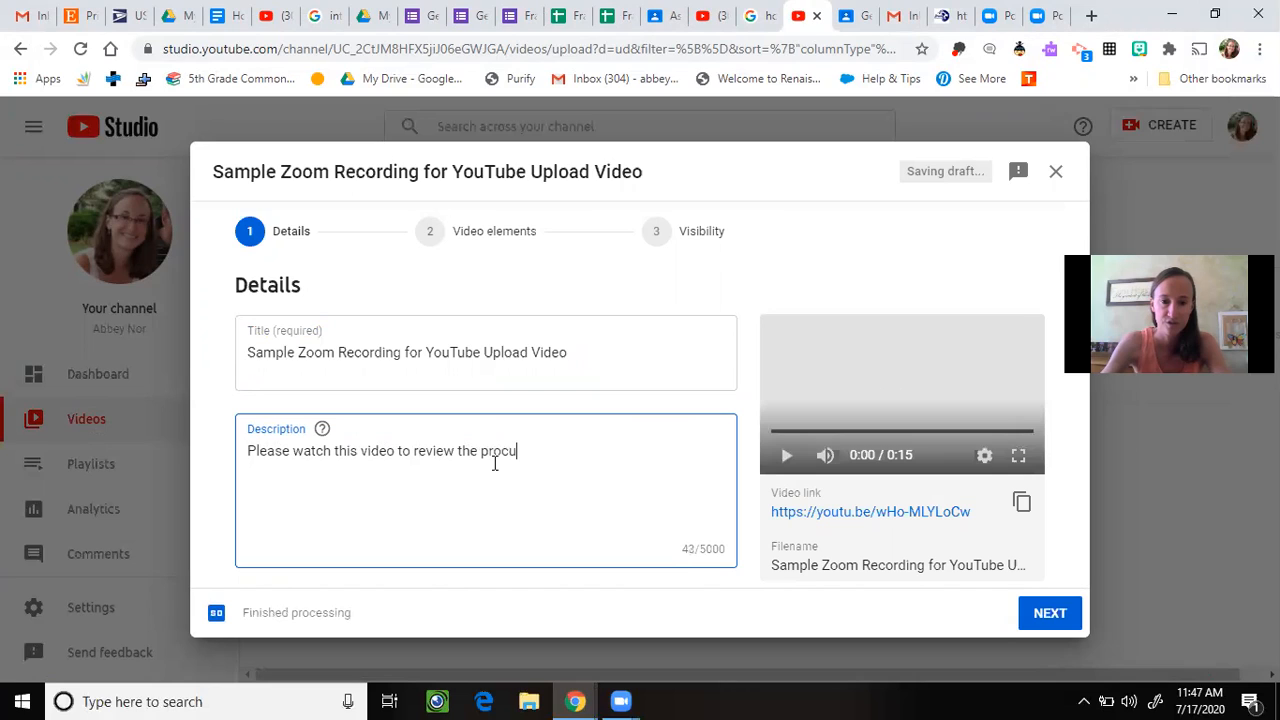
type("edure for up")
key("BackSpace")
key("BackSpace")
type("Uploading ")
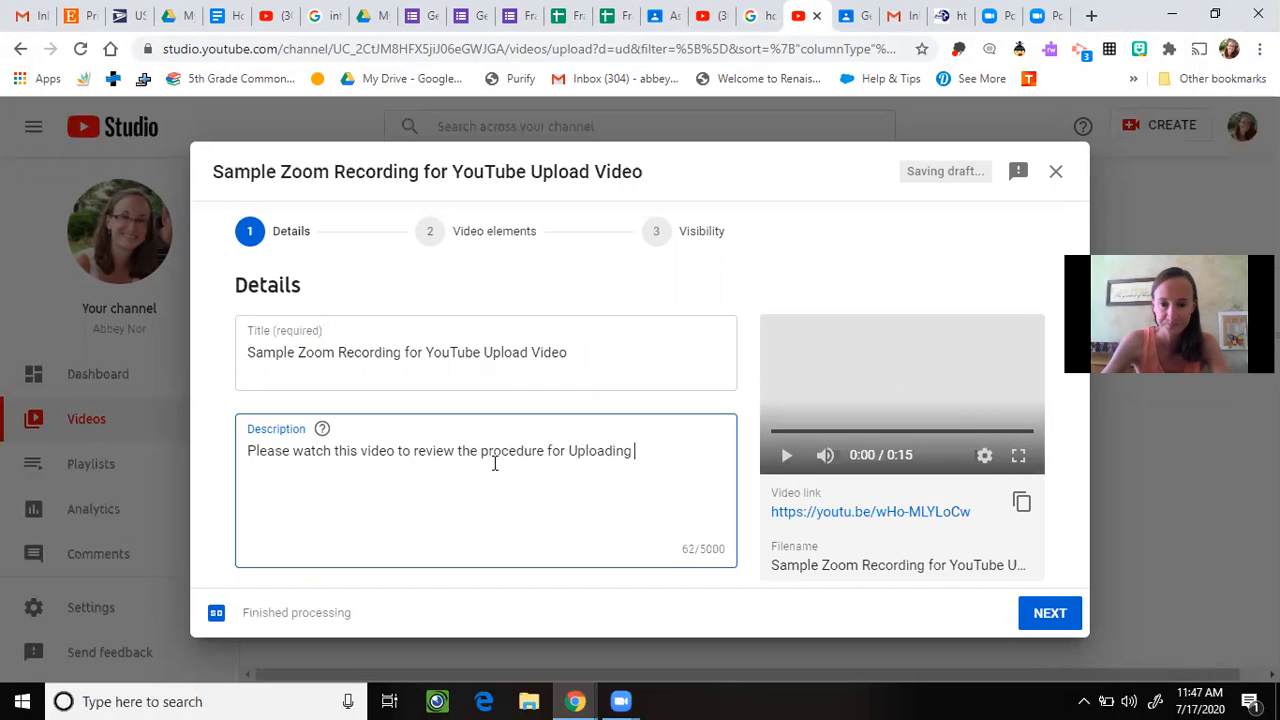
type("files ")
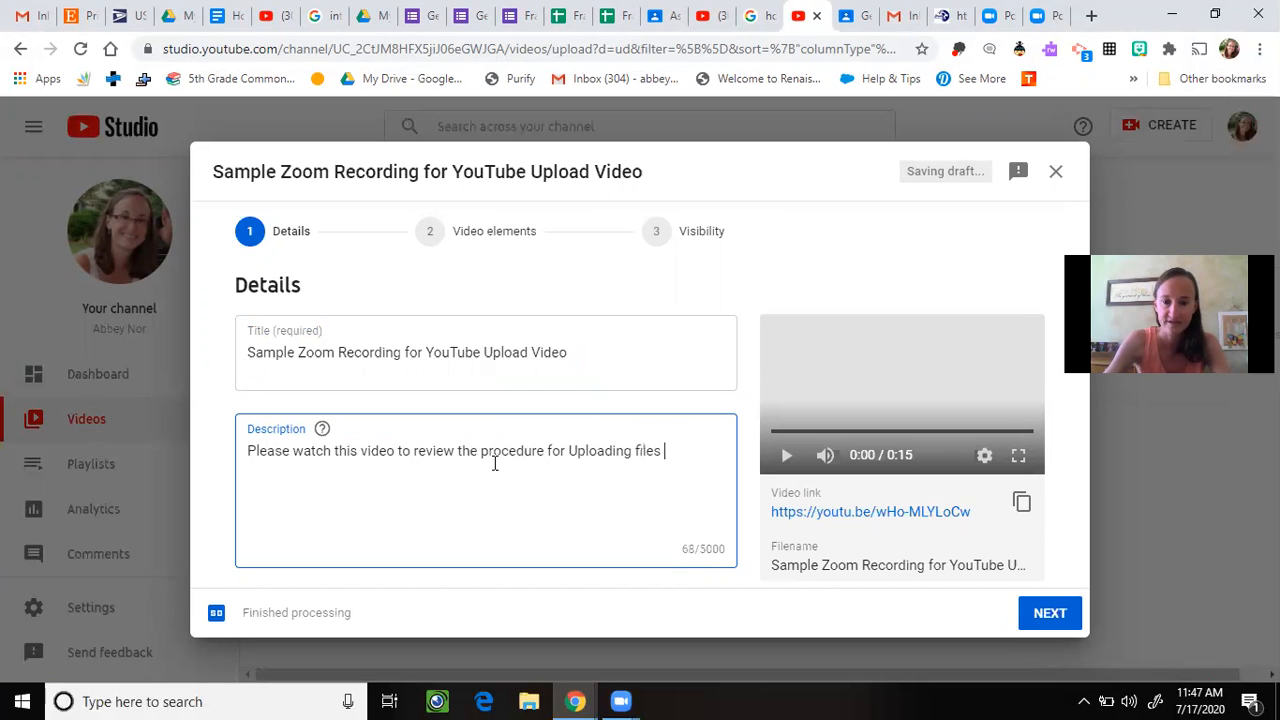
type("to Yout")
key("BackSpace")
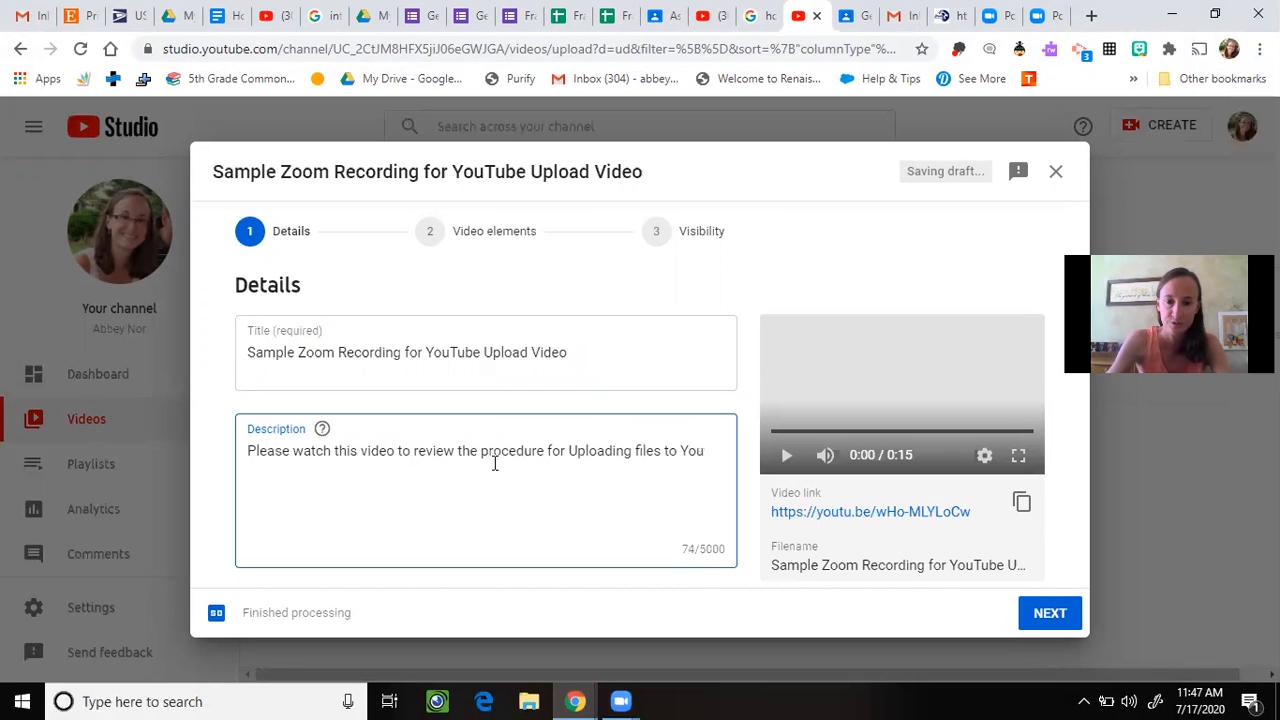
type("Tube.")
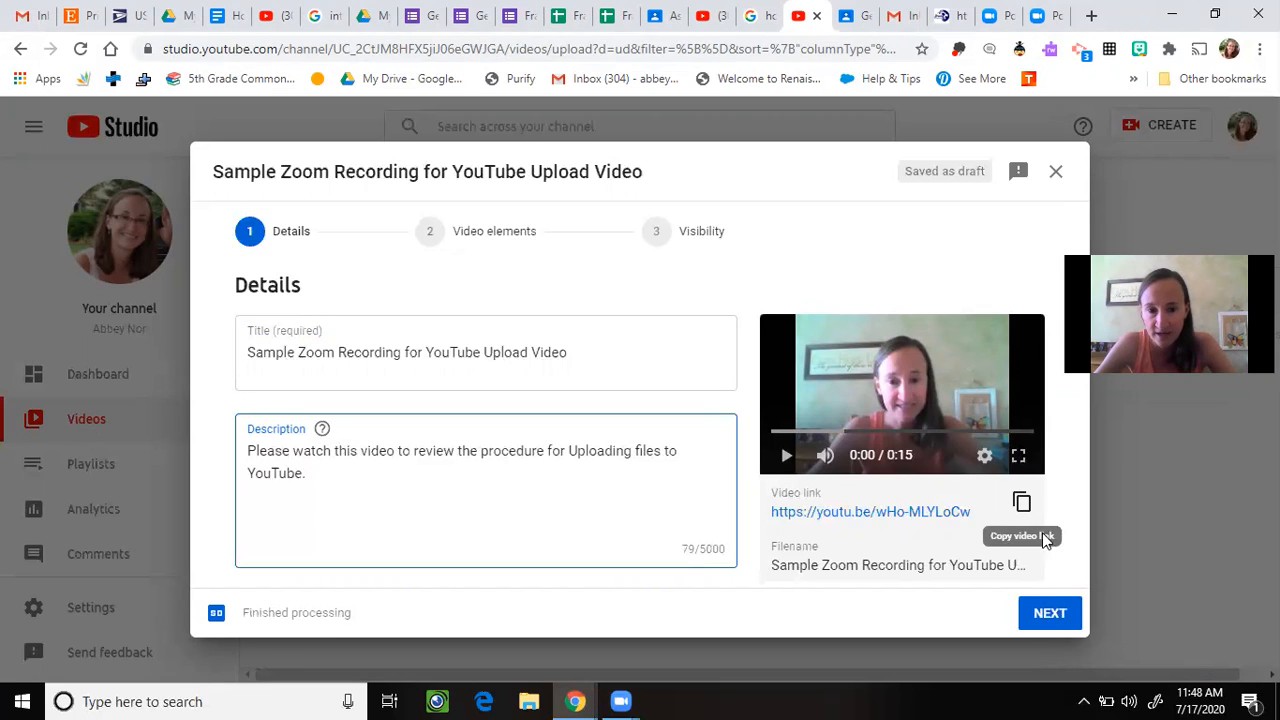
- Review the video's details and answer the required audience question with "Yes, it's made for kids"
left_click(1068, 612)
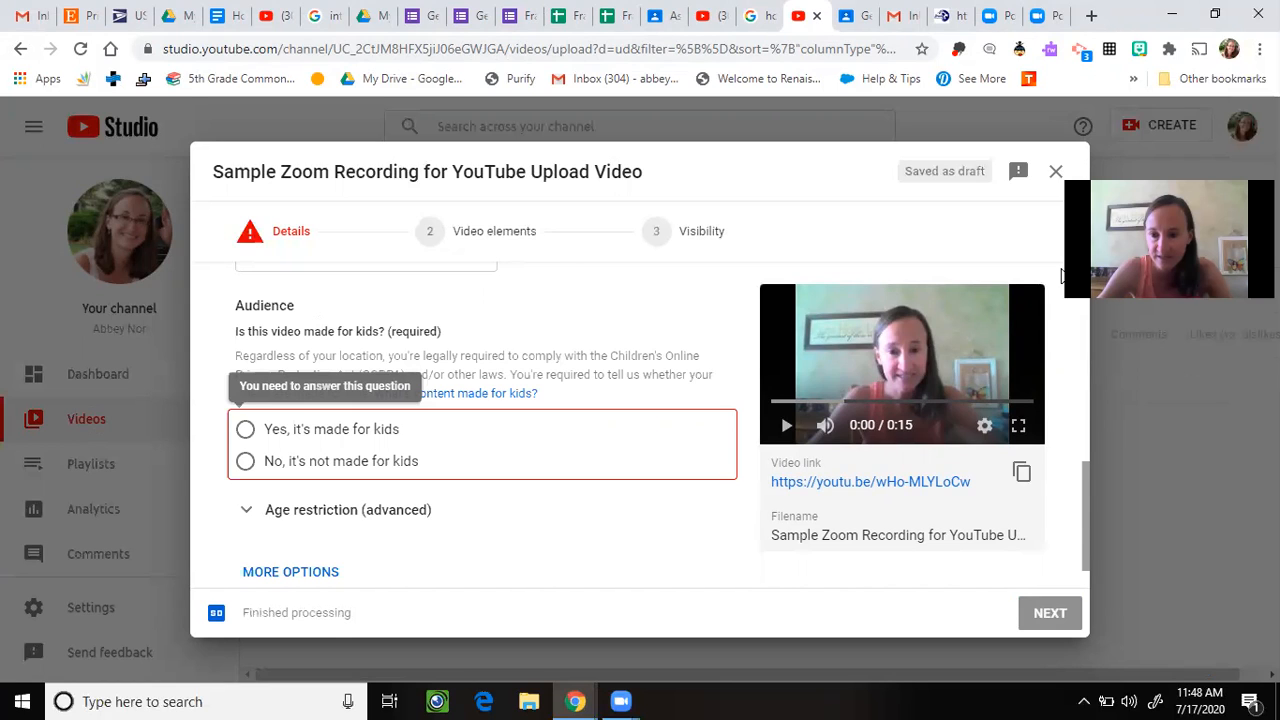
scroll(1062, 275, "up", 8)
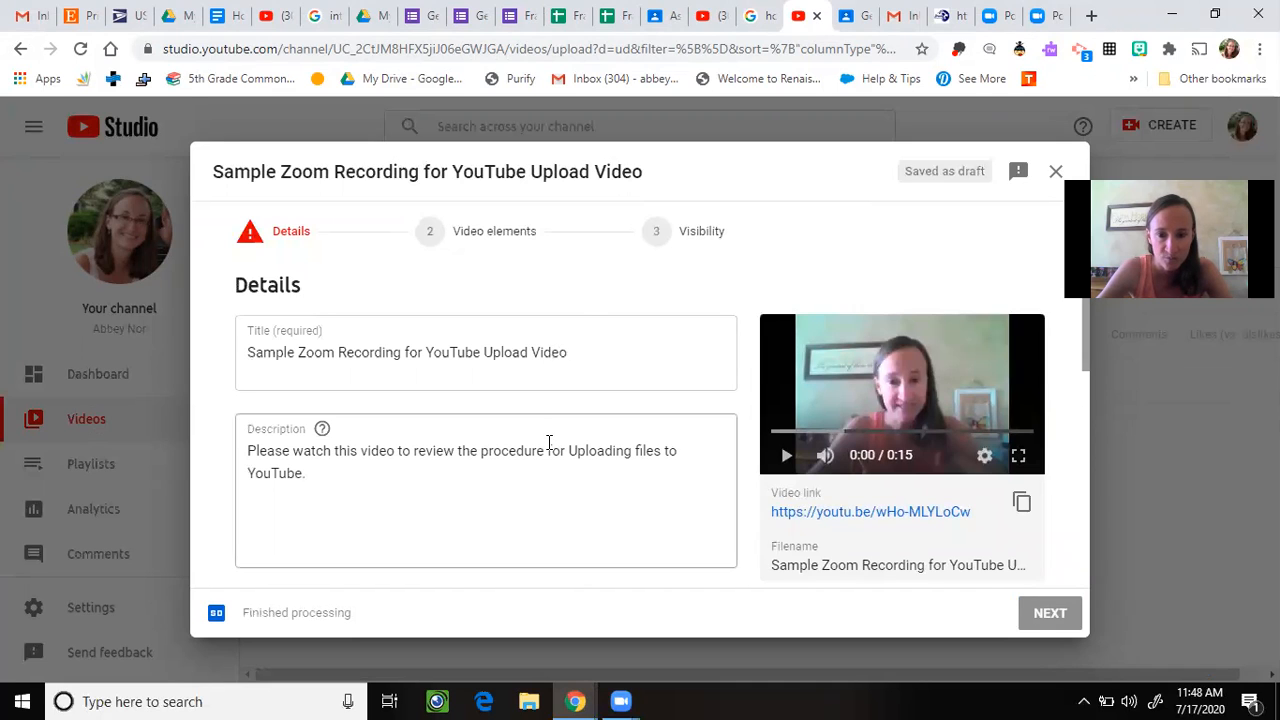
scroll(1083, 354, "down", 3)
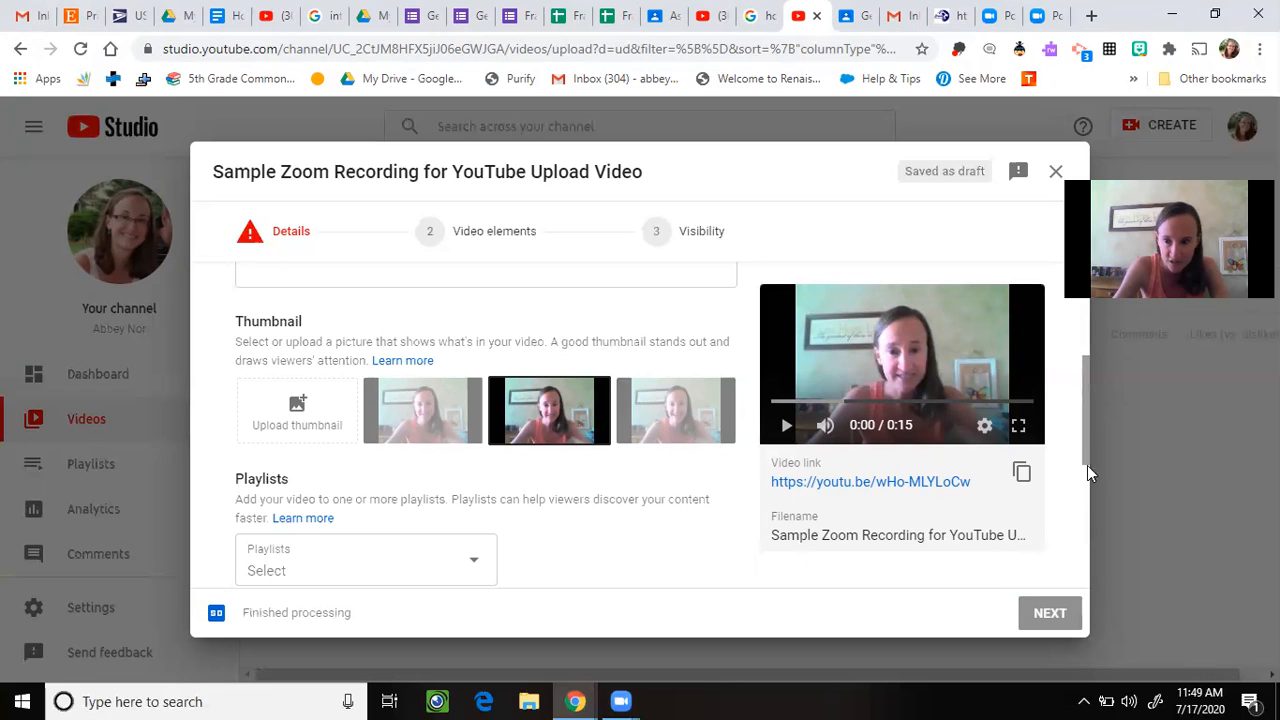
left_click_drag(1085, 430, 1076, 467)
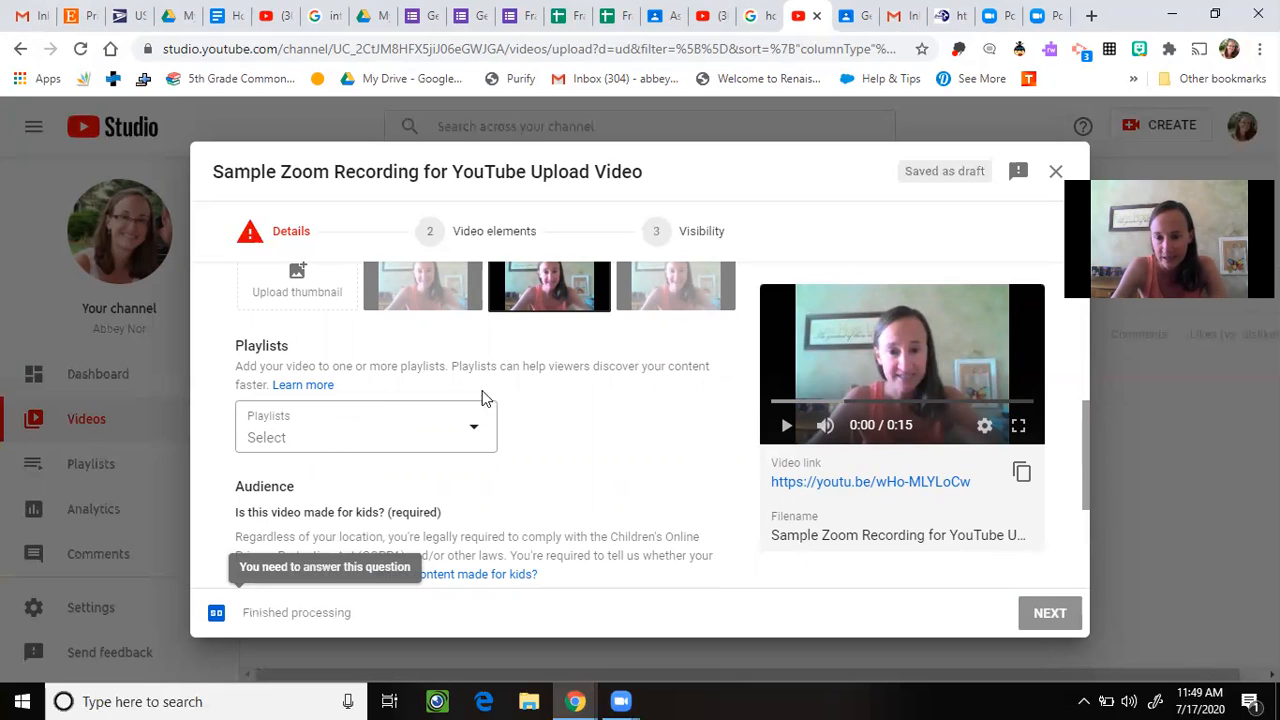
left_click_drag(1087, 482, 1089, 519)
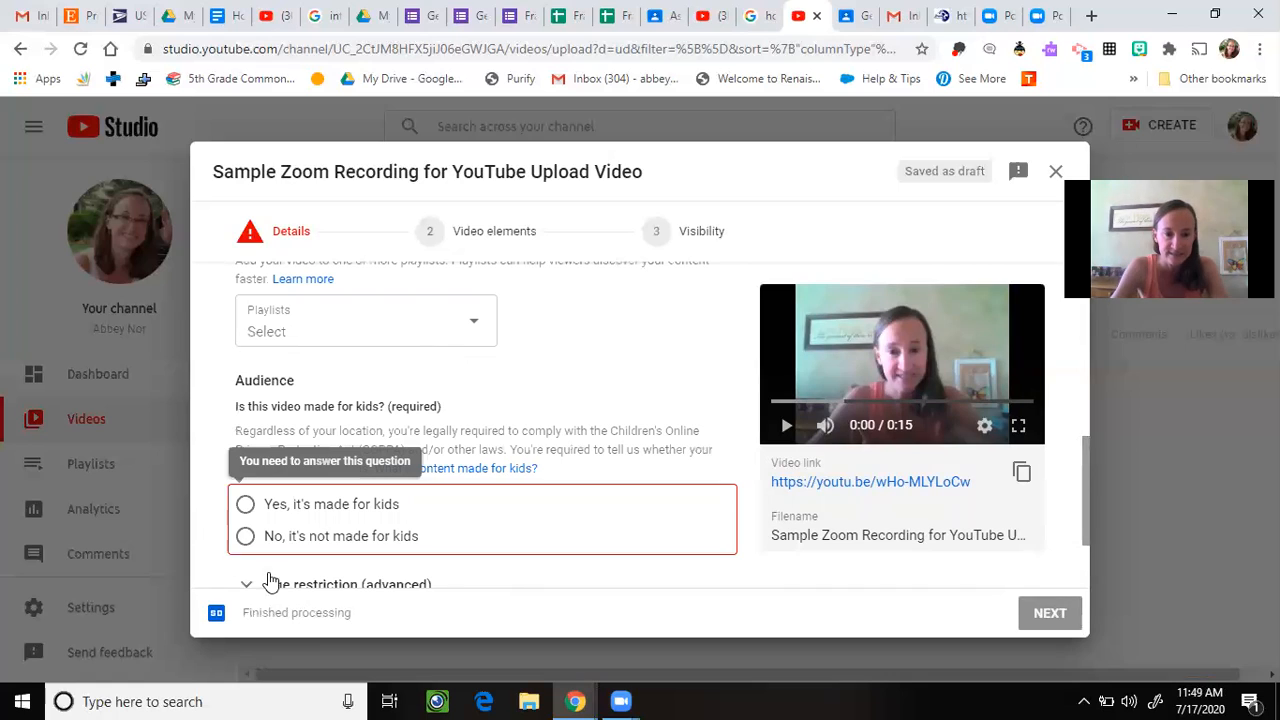
left_click(340, 504)
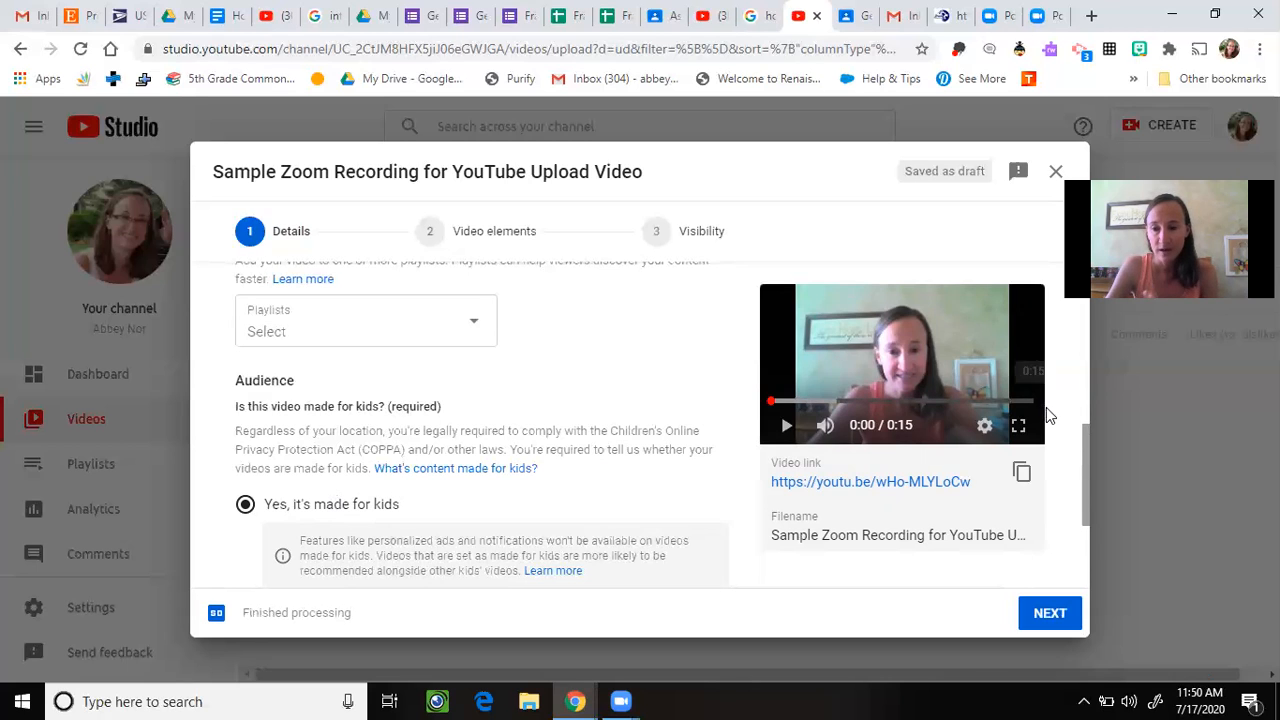
- Finish the details stage and go on to the Visibility stage without adding an end screen or cards
left_click_drag(1085, 448, 1095, 516)
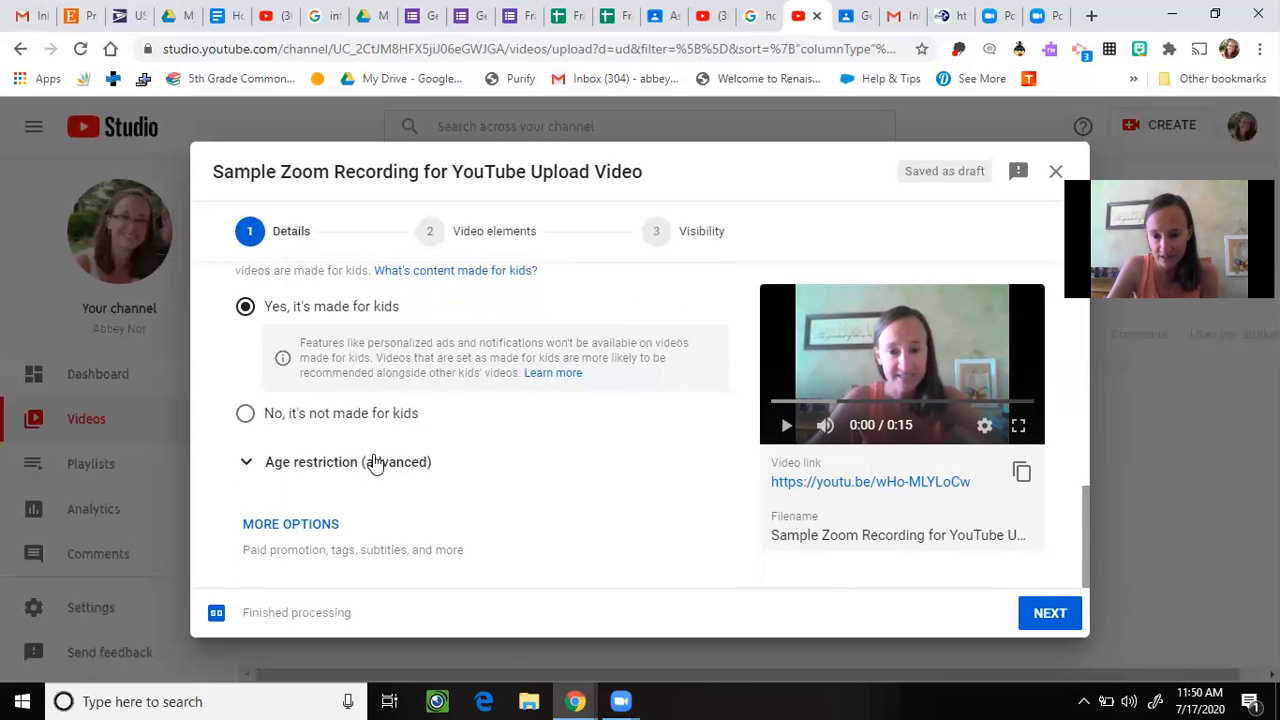
left_click(1041, 614)
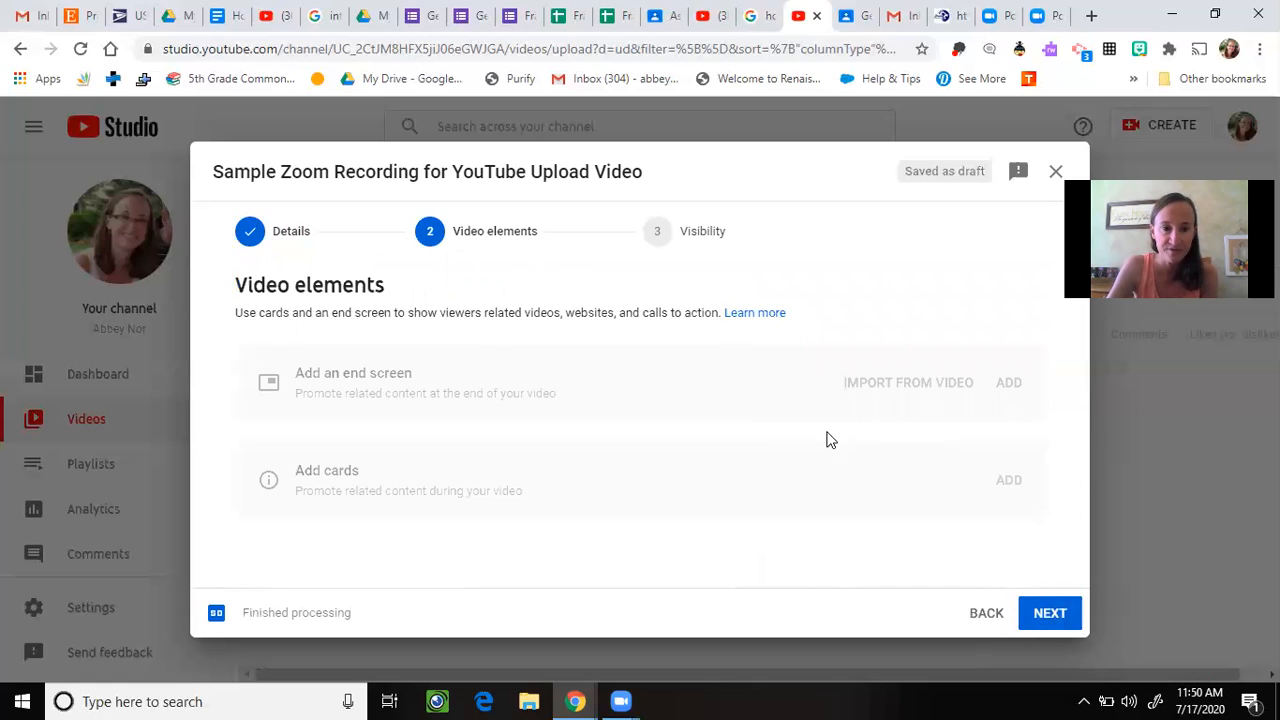
left_click(1066, 613)
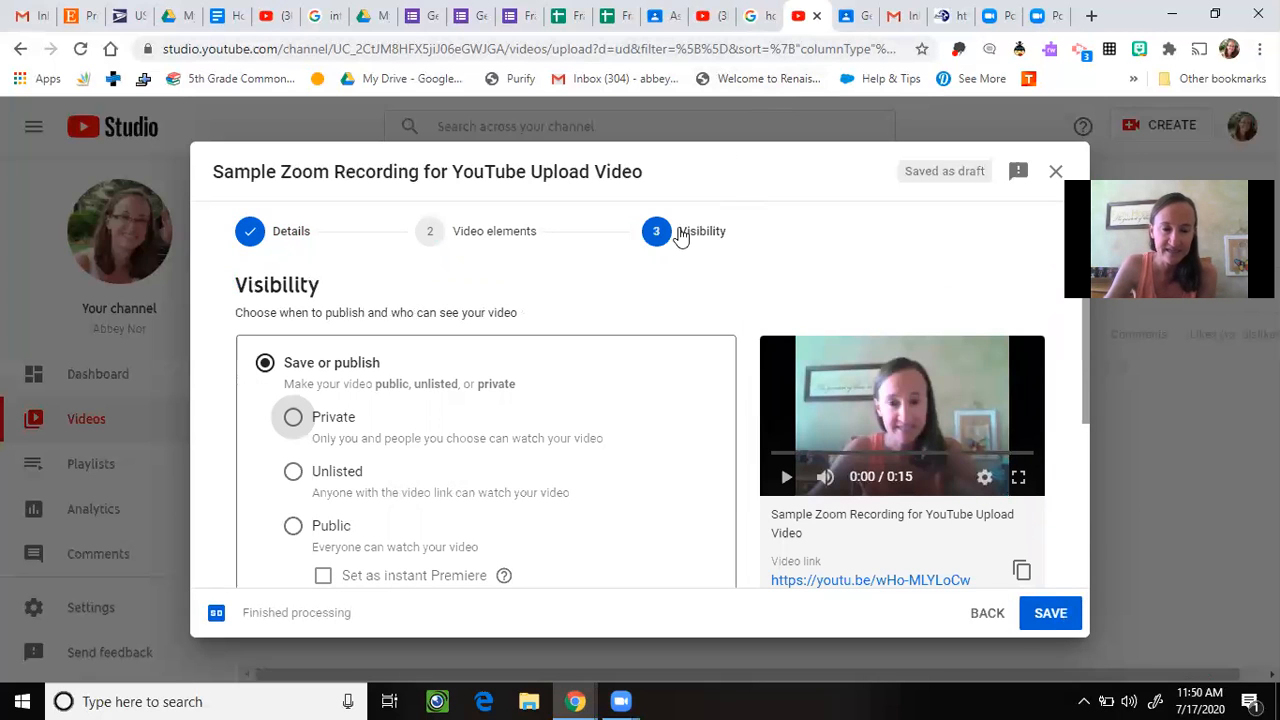
- Review the visibility options and set the video's visibility to Public
left_click_drag(1085, 403, 1097, 433)
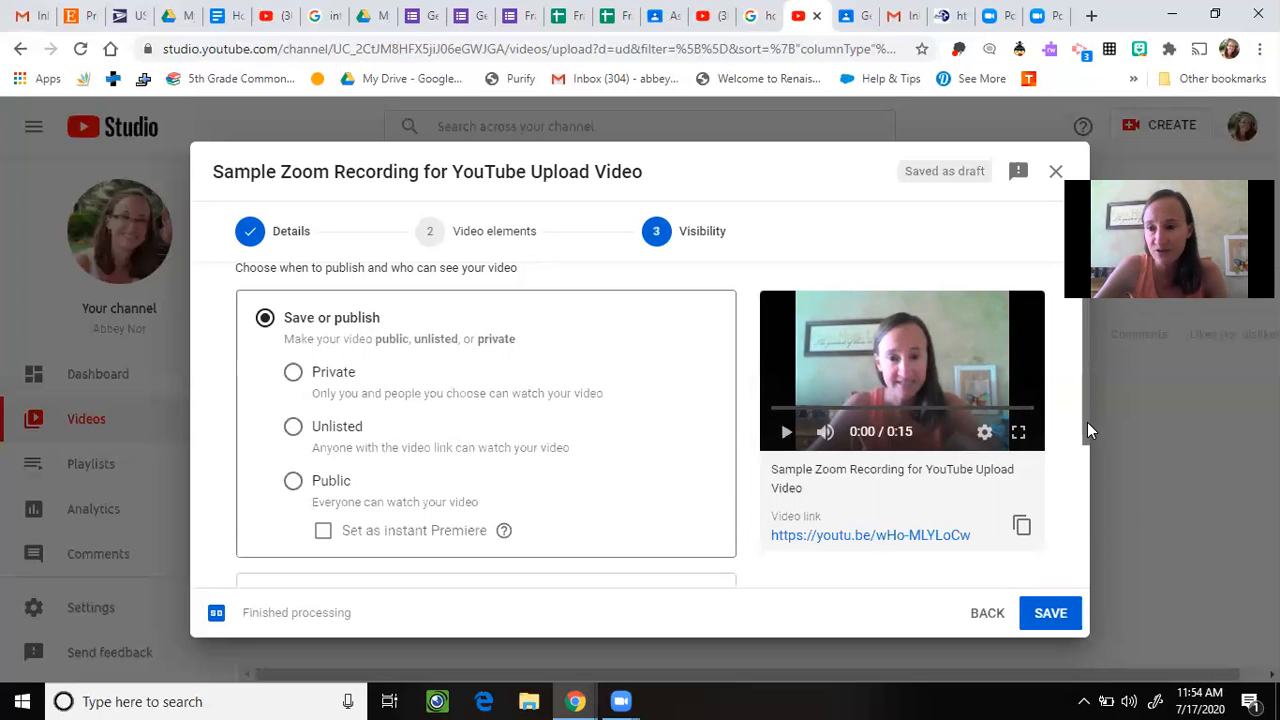
left_click_drag(1087, 426, 1083, 461)
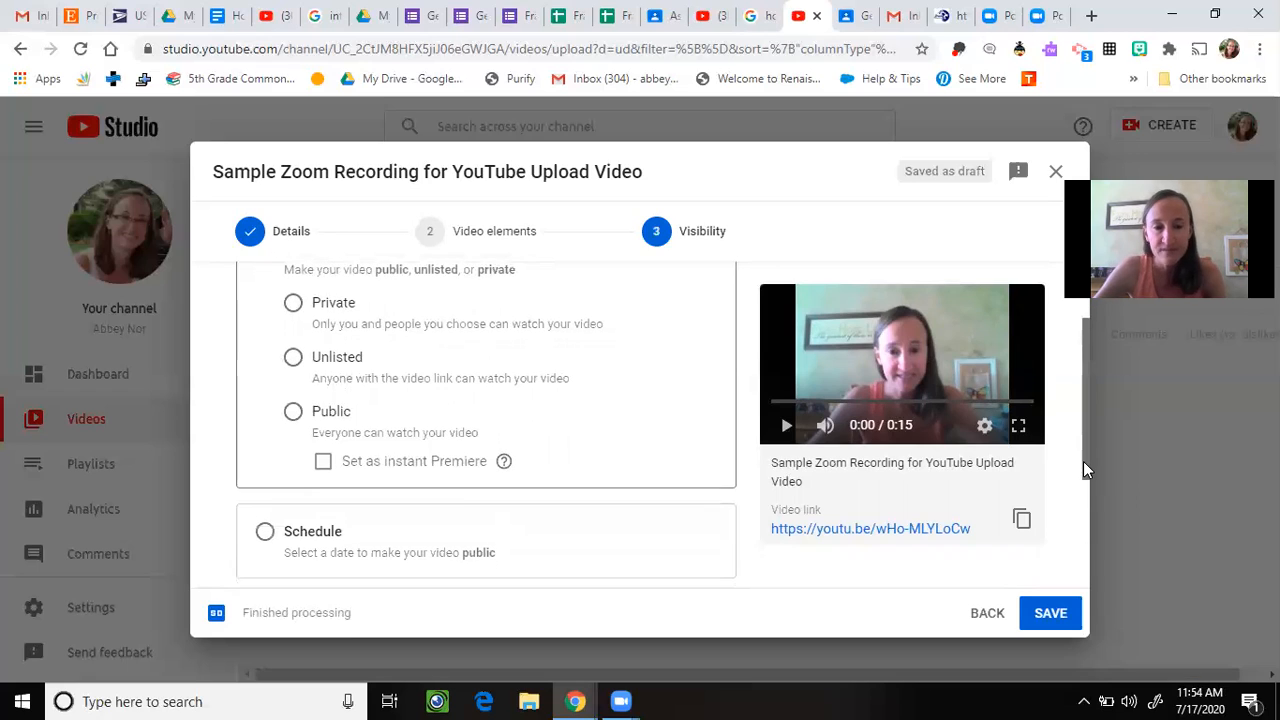
left_click(294, 412)
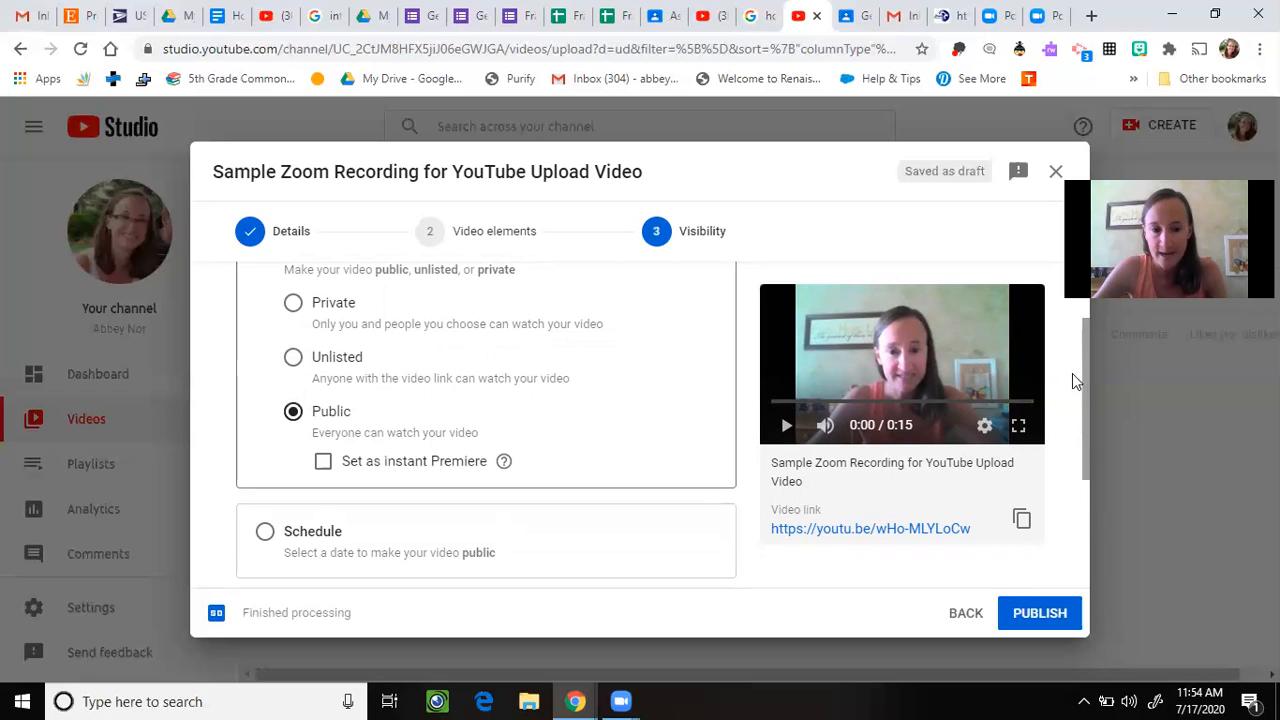
- Set the video to go public on a schedule, on Jul 28, 2020 at 6:00 AM
scroll(1089, 411, "down", 2)
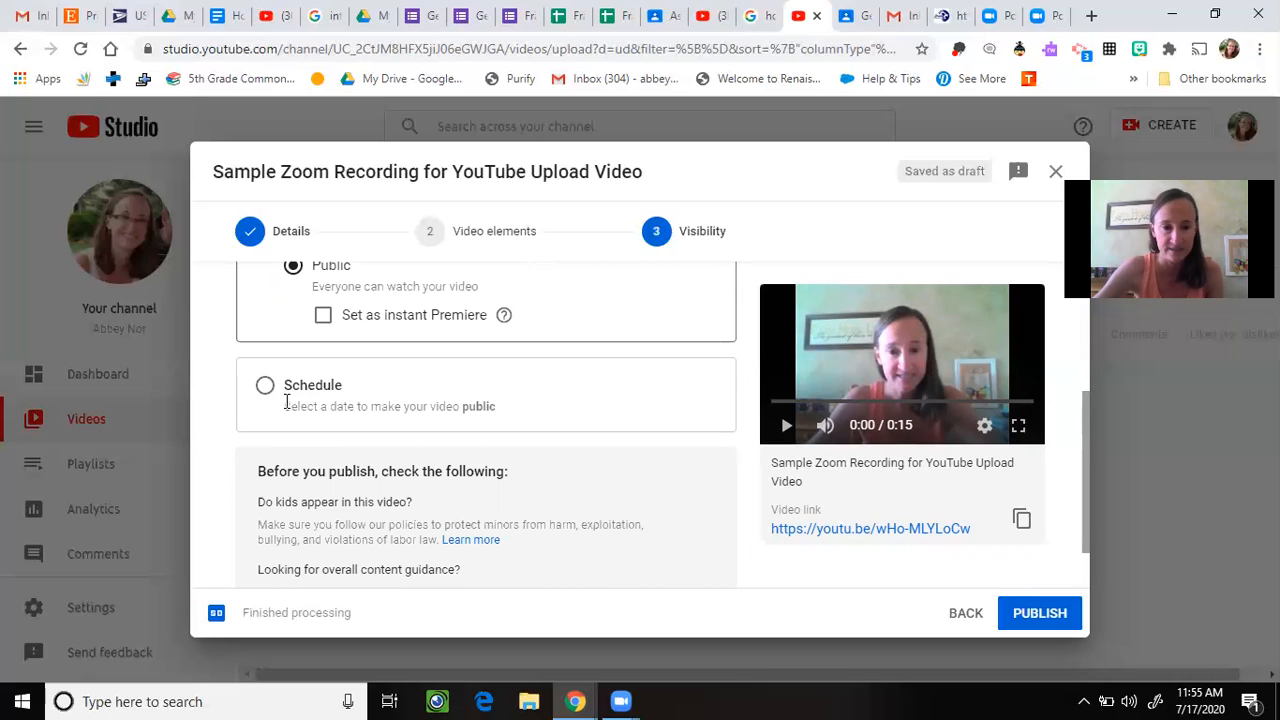
left_click(296, 388)
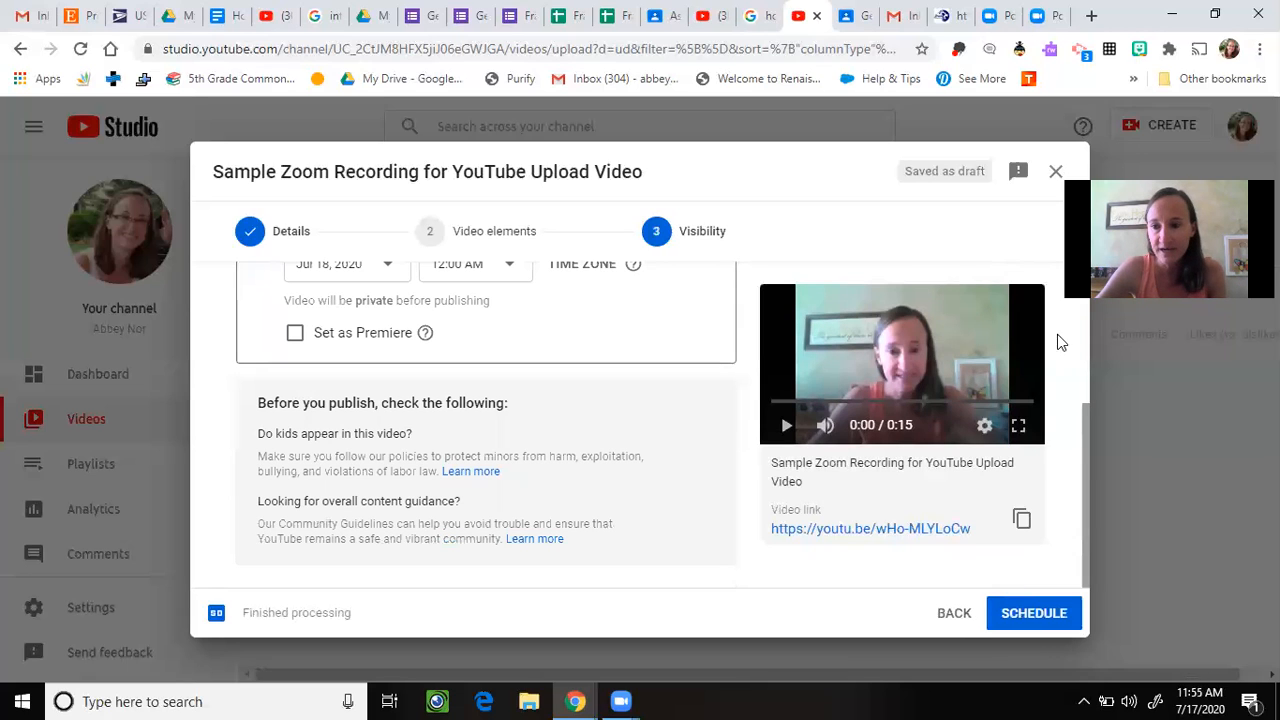
left_click_drag(1089, 463, 1091, 396)
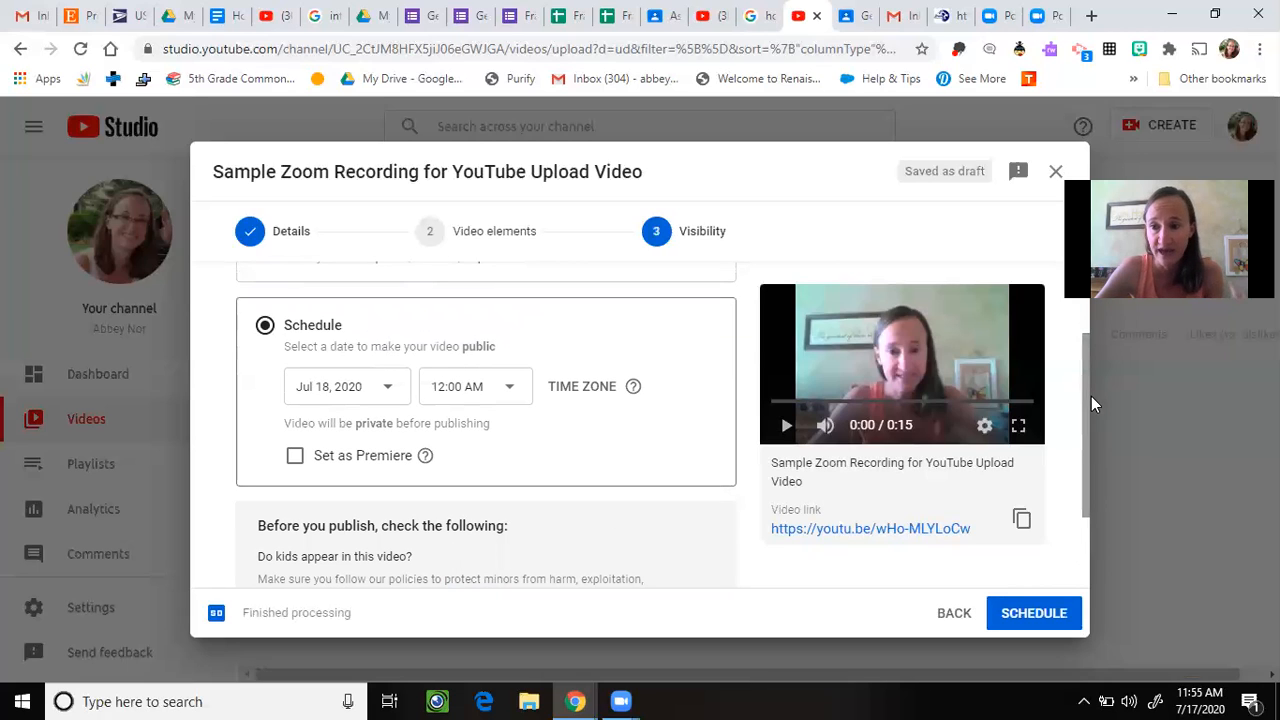
left_click(368, 387)
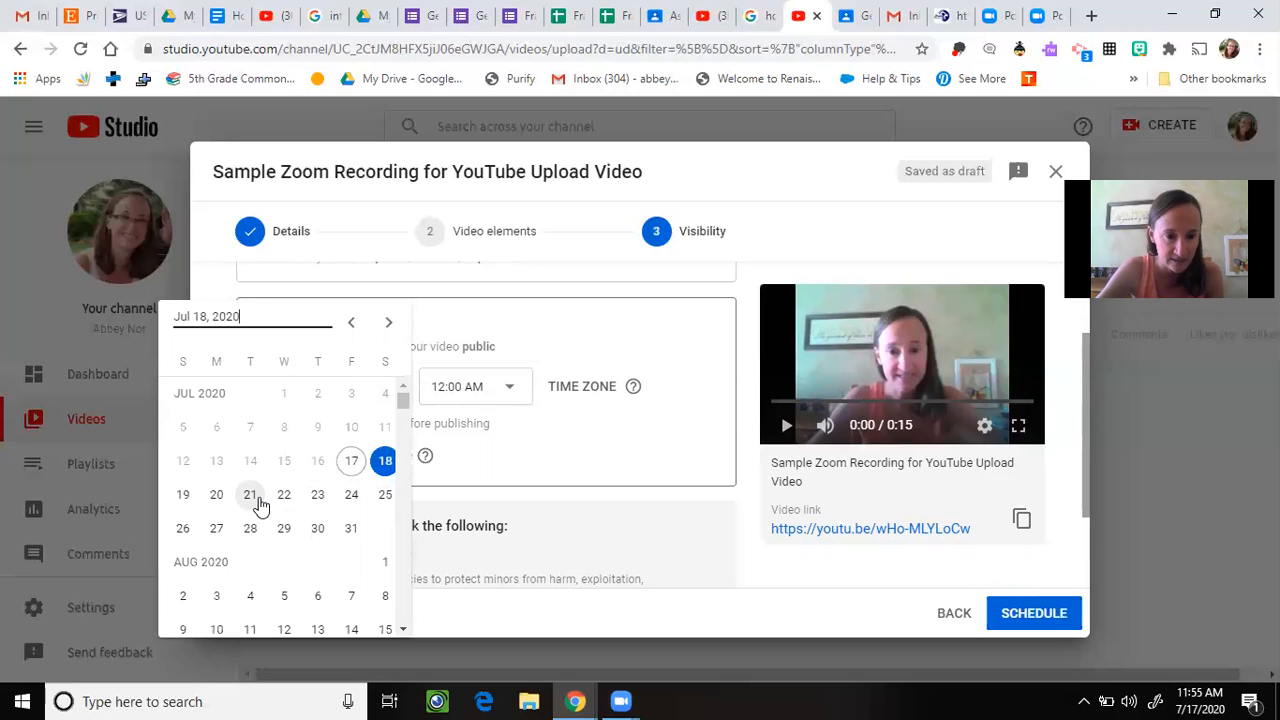
left_click(250, 528)
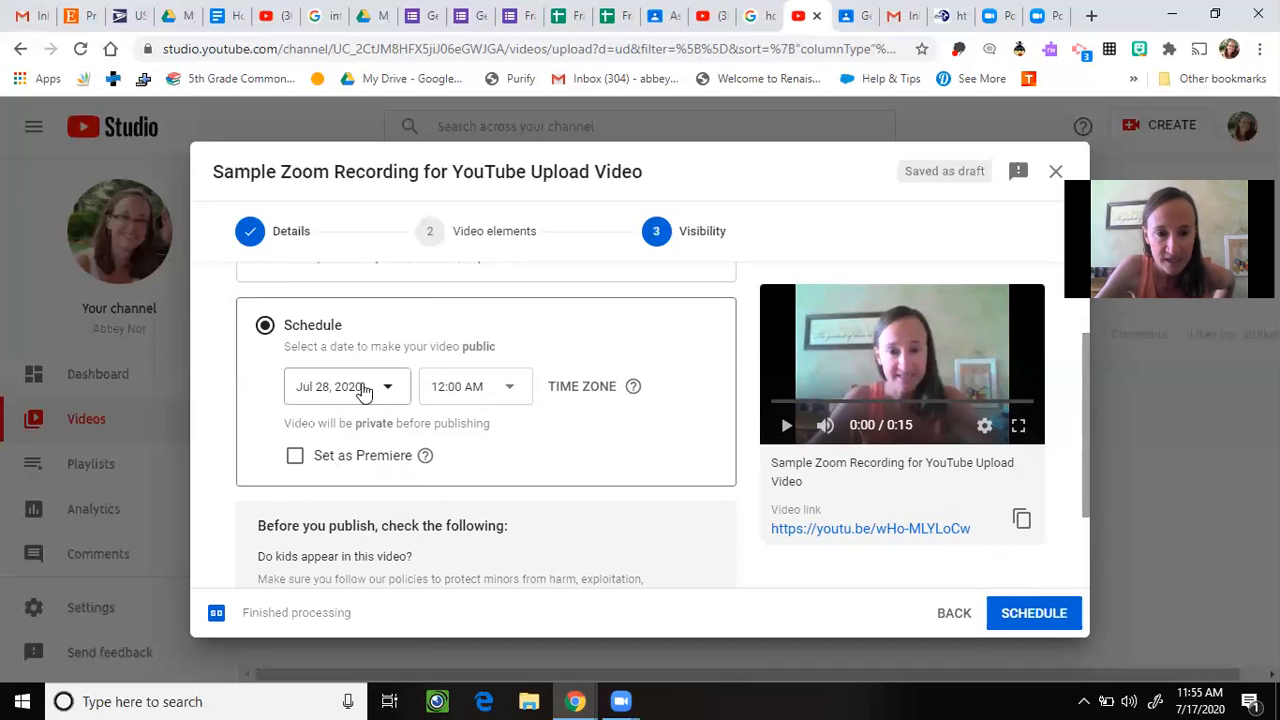
left_click(442, 385)
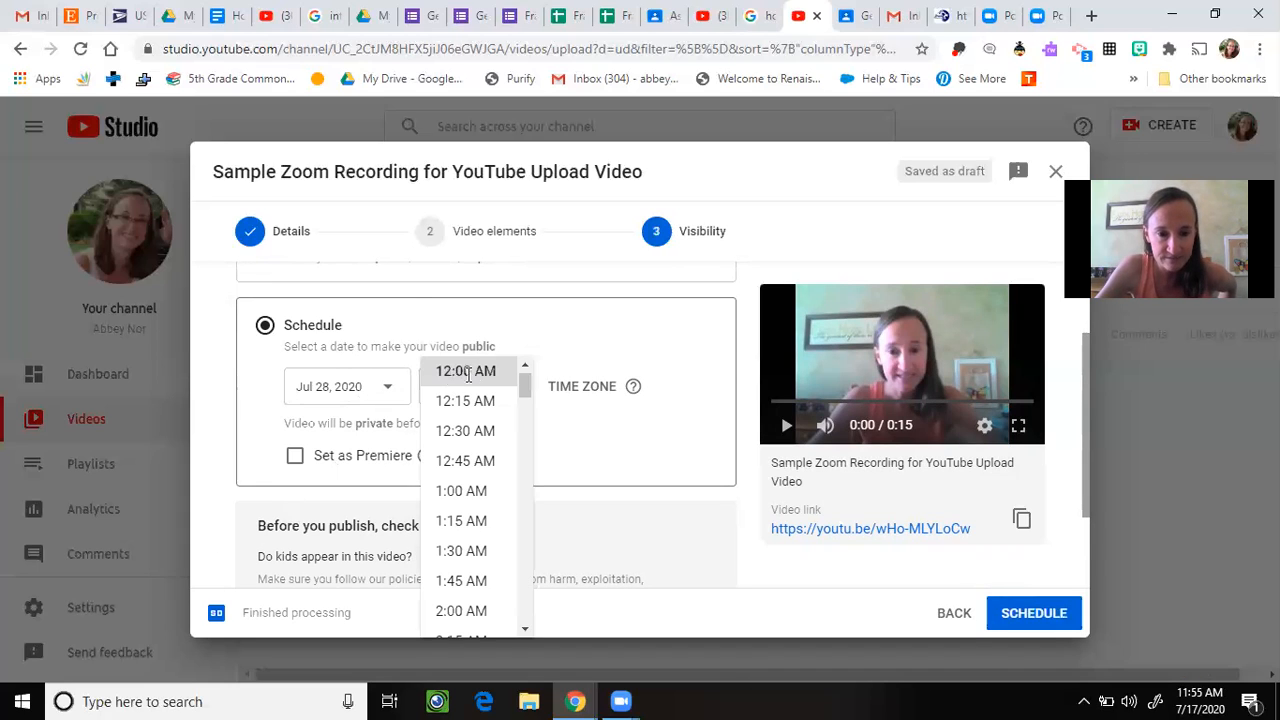
left_click_drag(525, 377, 519, 429)
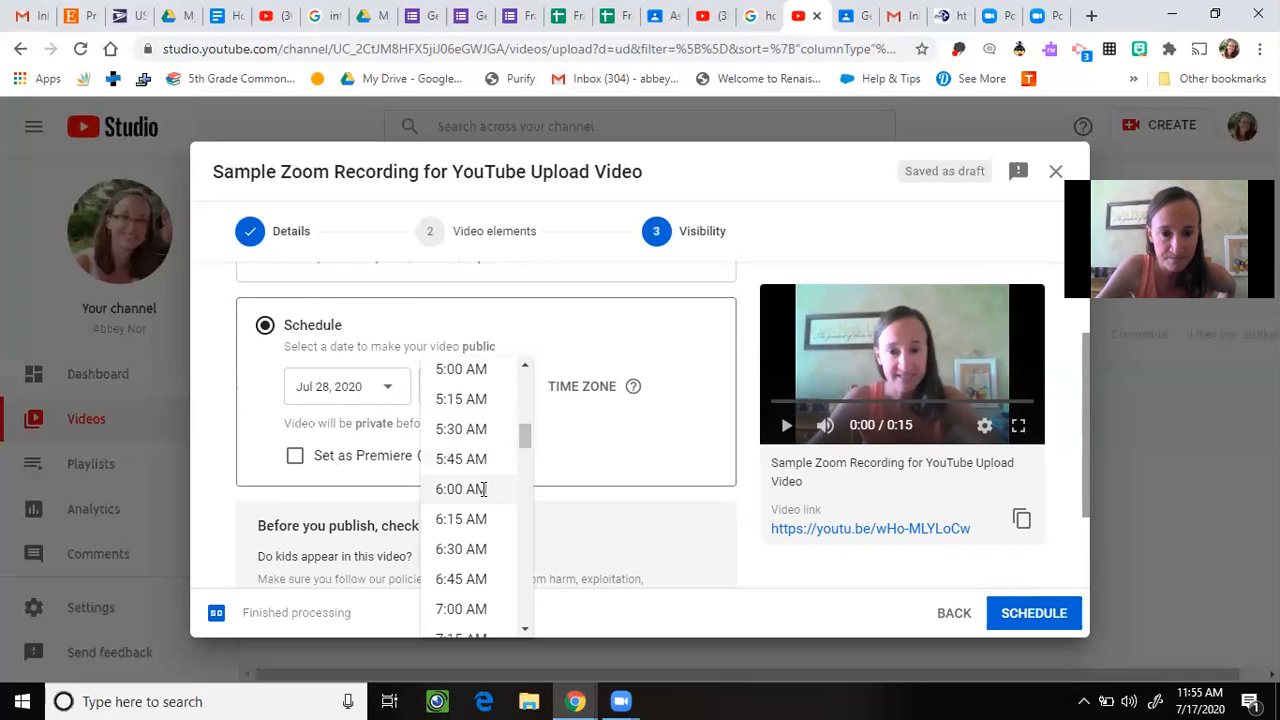
left_click(482, 490)
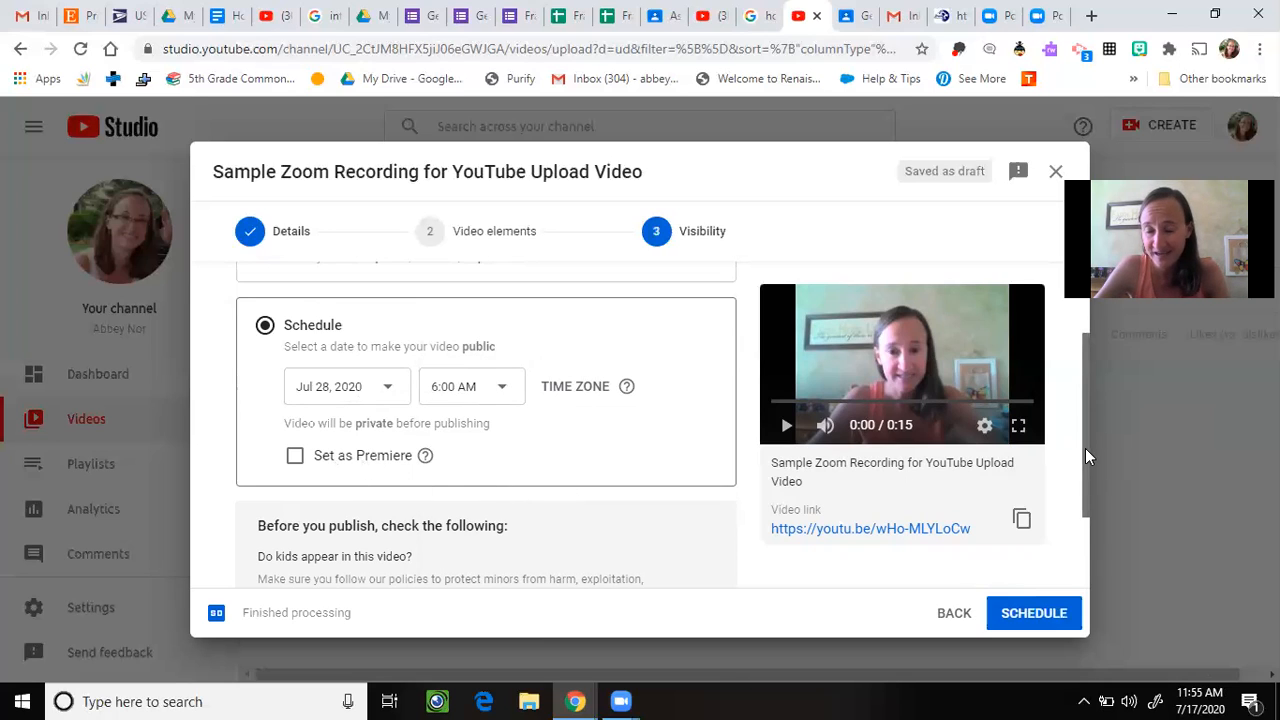
- Review the pre-publishing checks, confirm the video's schedule and dismiss the confirmation
scroll(1089, 458, "down", 2)
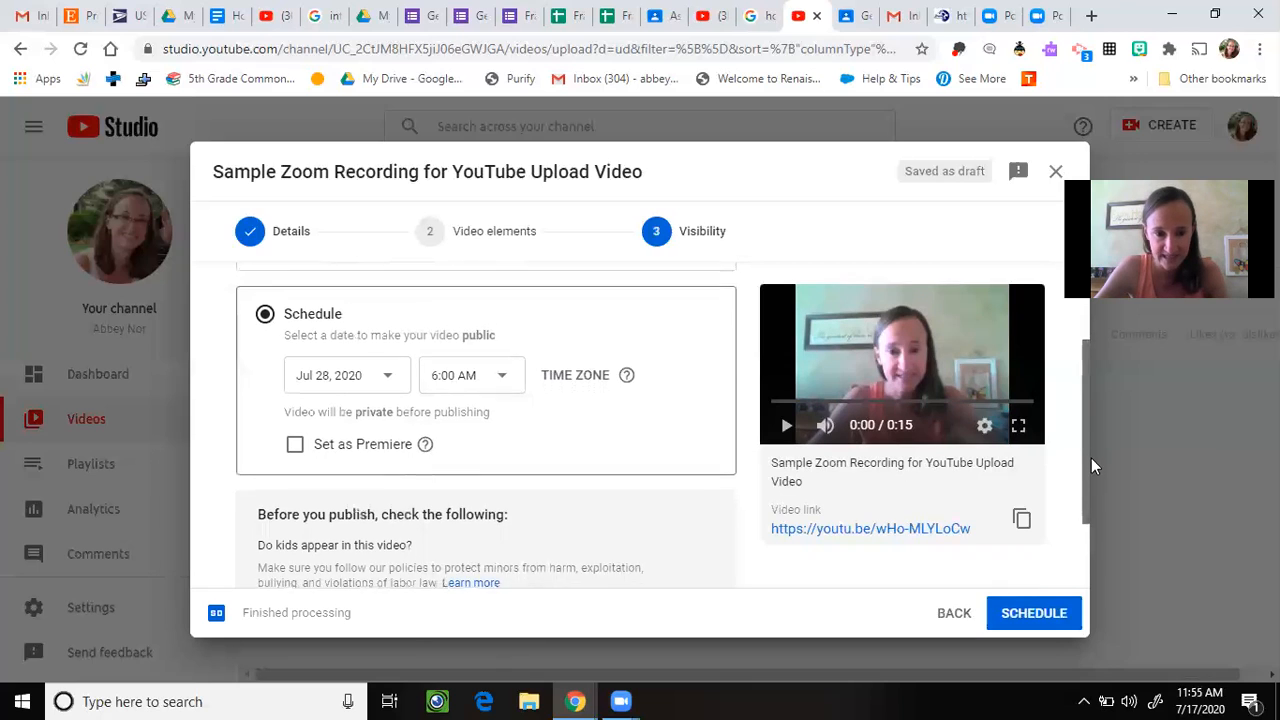
left_click_drag(1091, 518, 1095, 546)
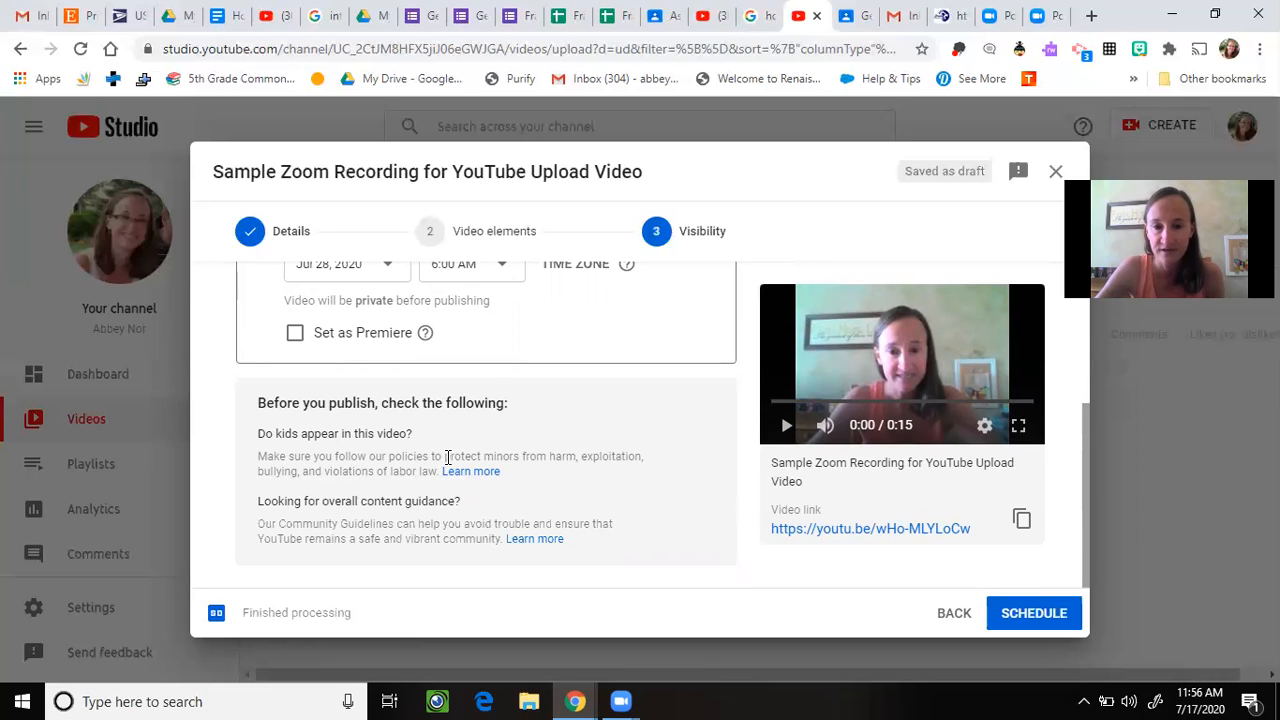
left_click(1040, 613)
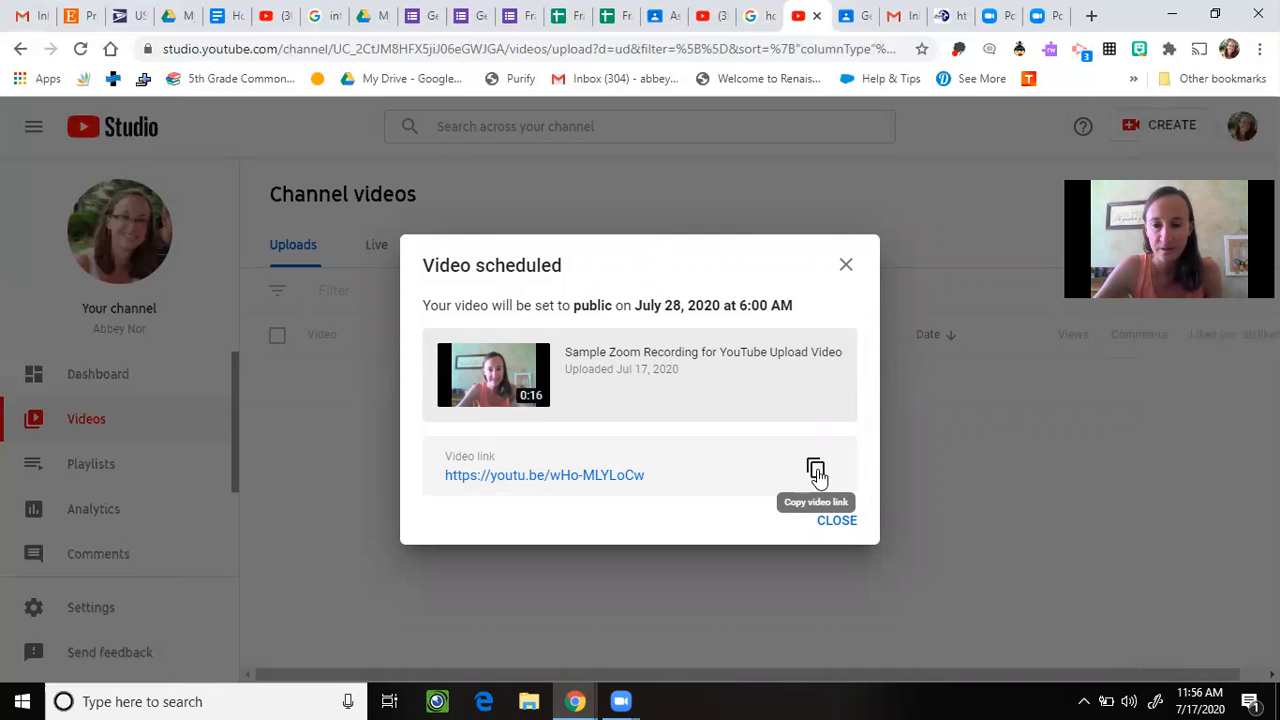
left_click(838, 519)
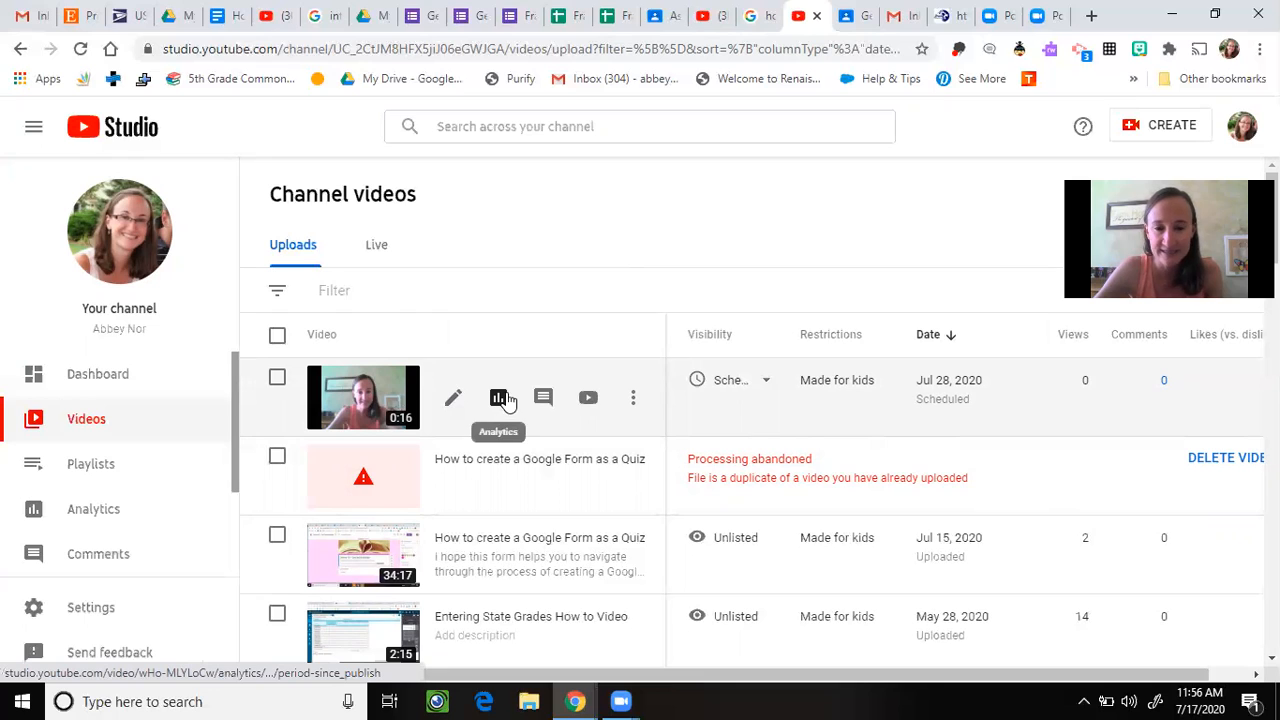
- Watch the scheduled video on its YouTube page, pause it and return to the channel's video list
left_click(589, 400)
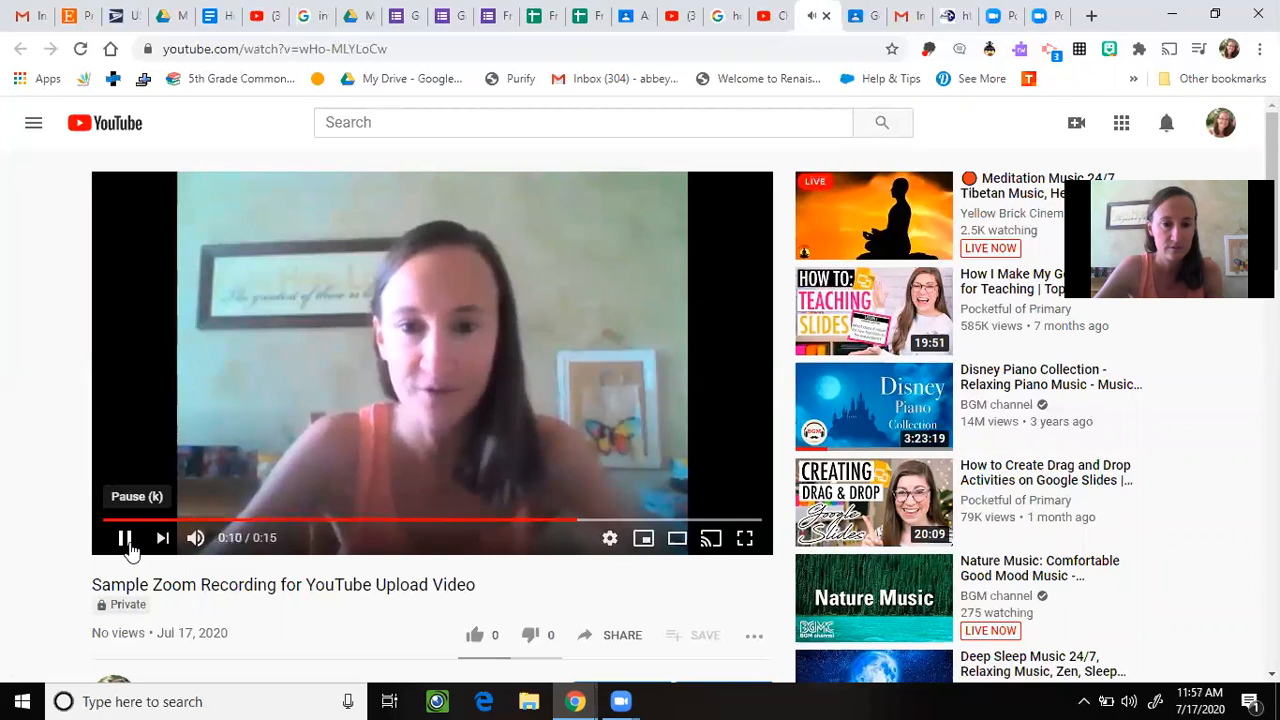
left_click(125, 539)
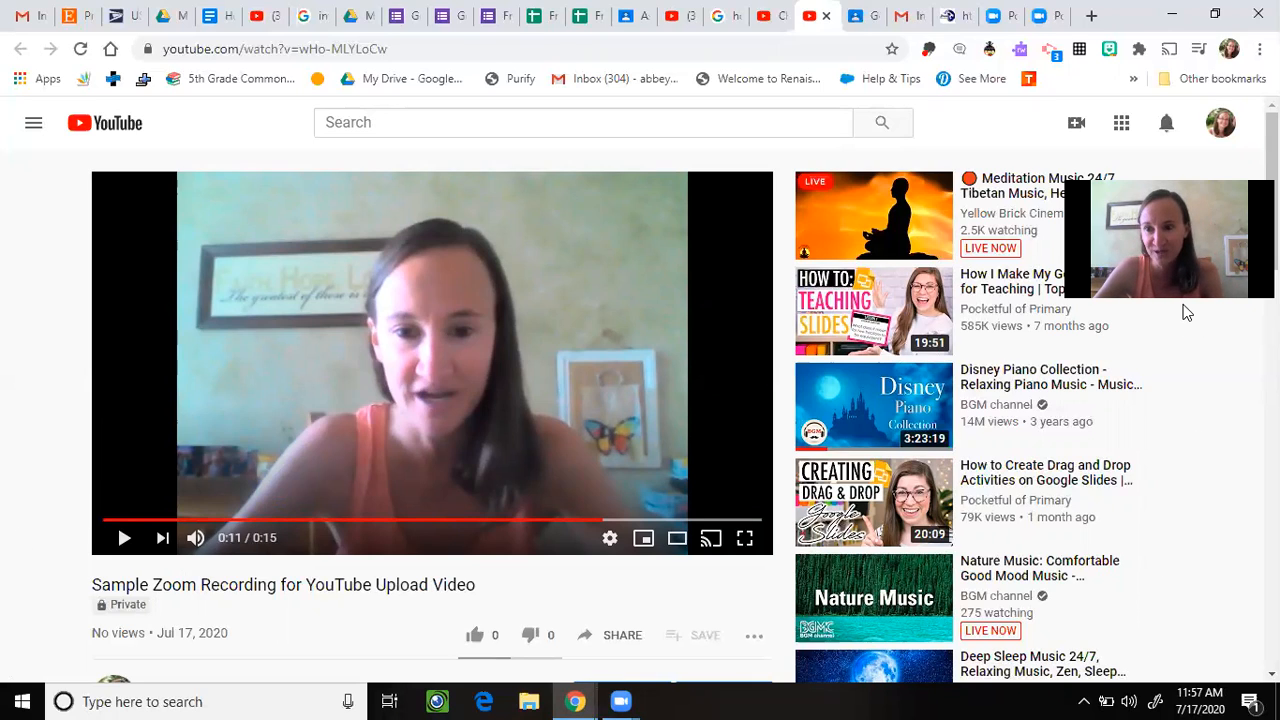
left_click(767, 17)
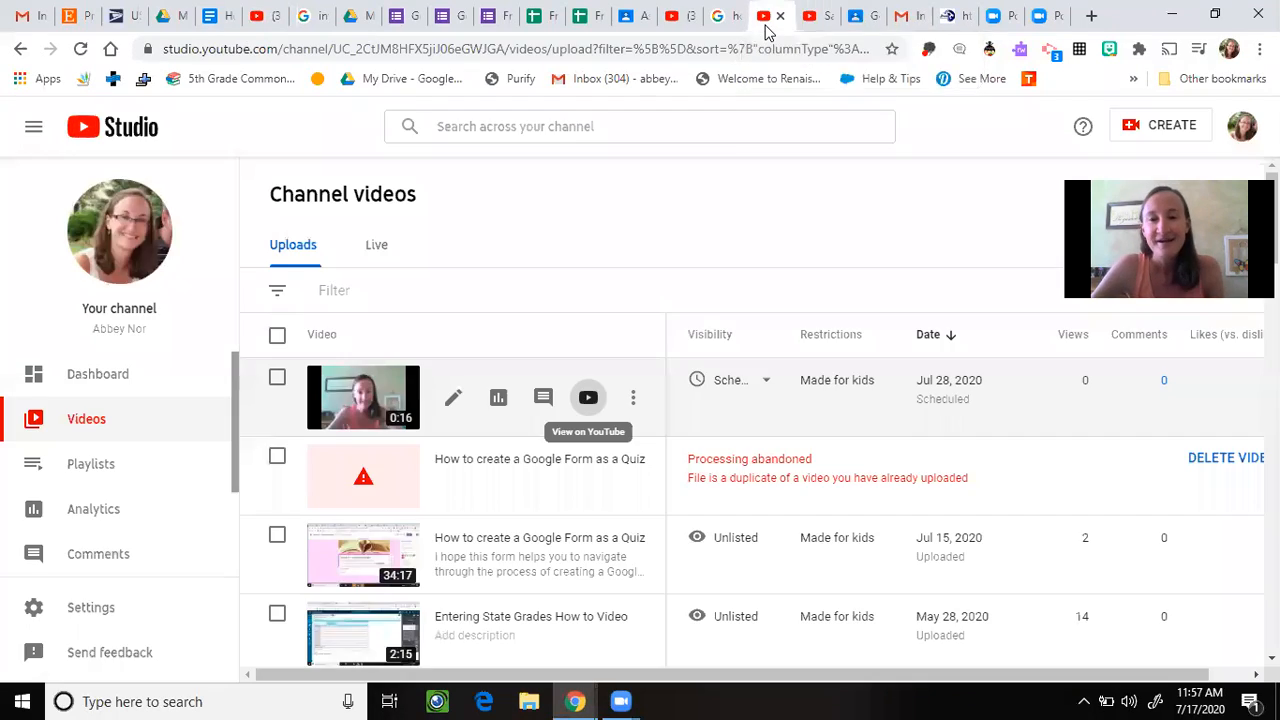
mouse_move(532, 400)
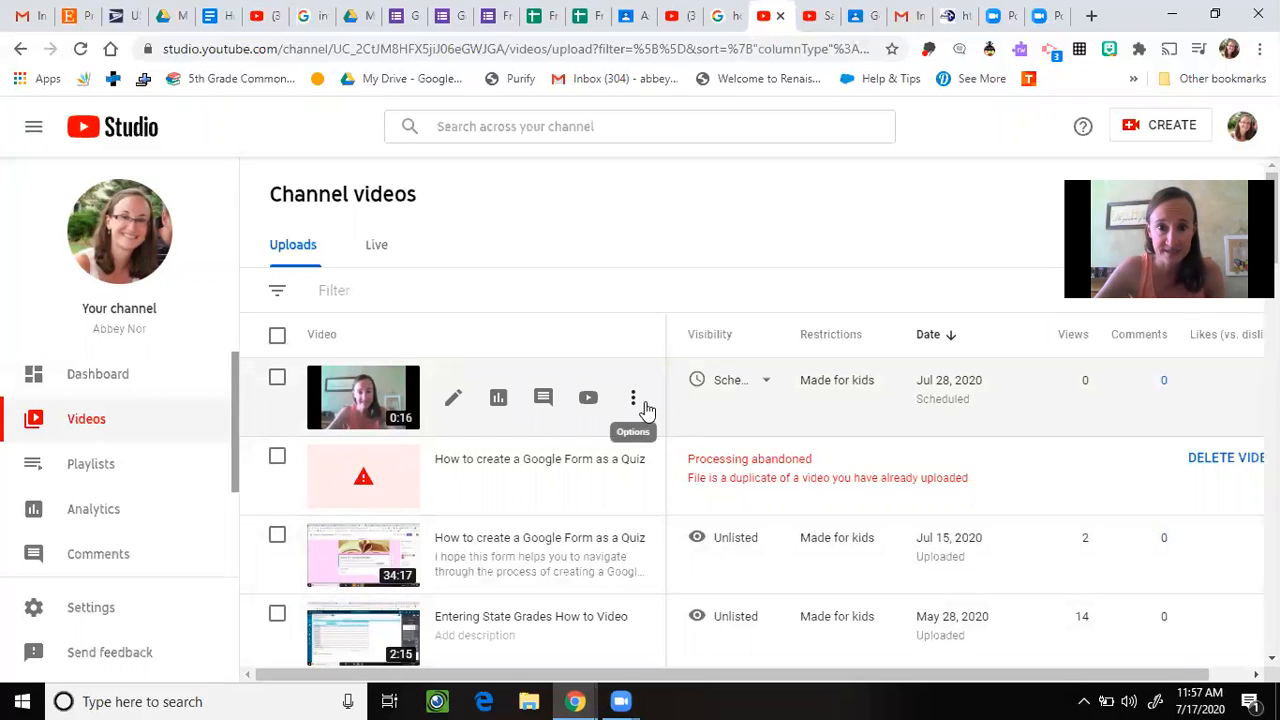
- Switch to the Get Techie class in Google Classroom, start a new Classwork material and open its YouTube video search
left_click(857, 18)
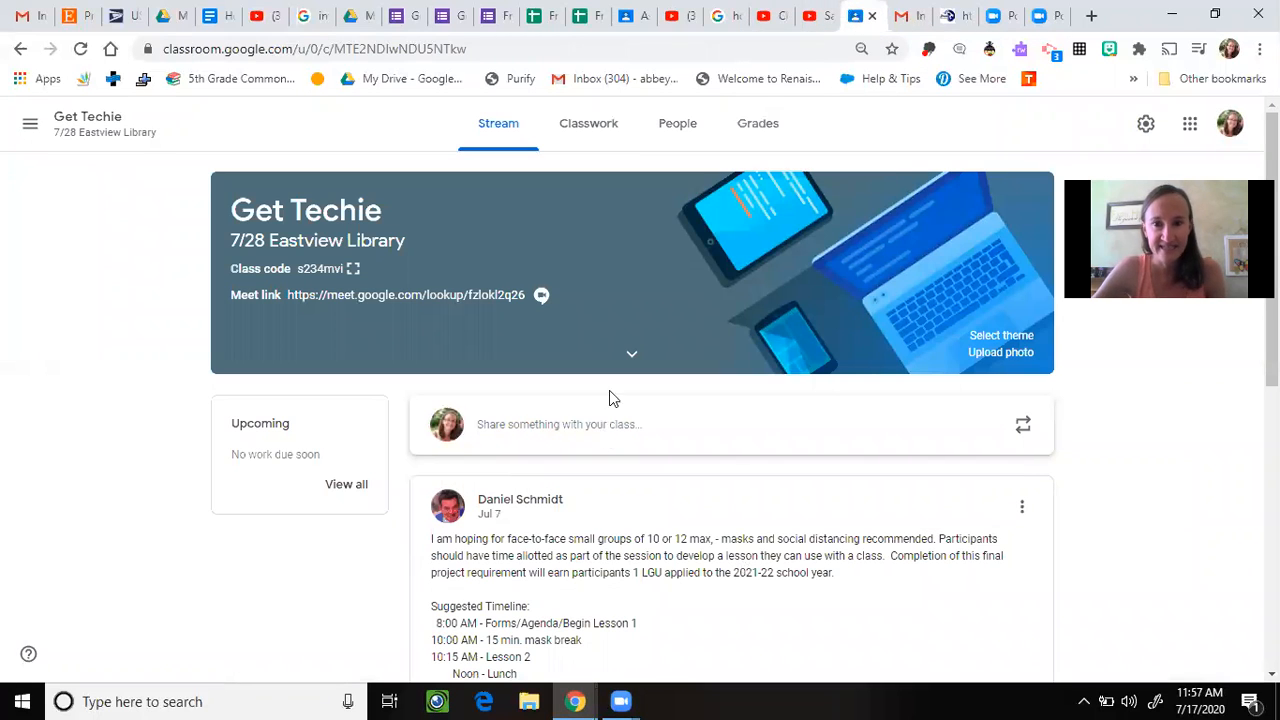
left_click(604, 128)
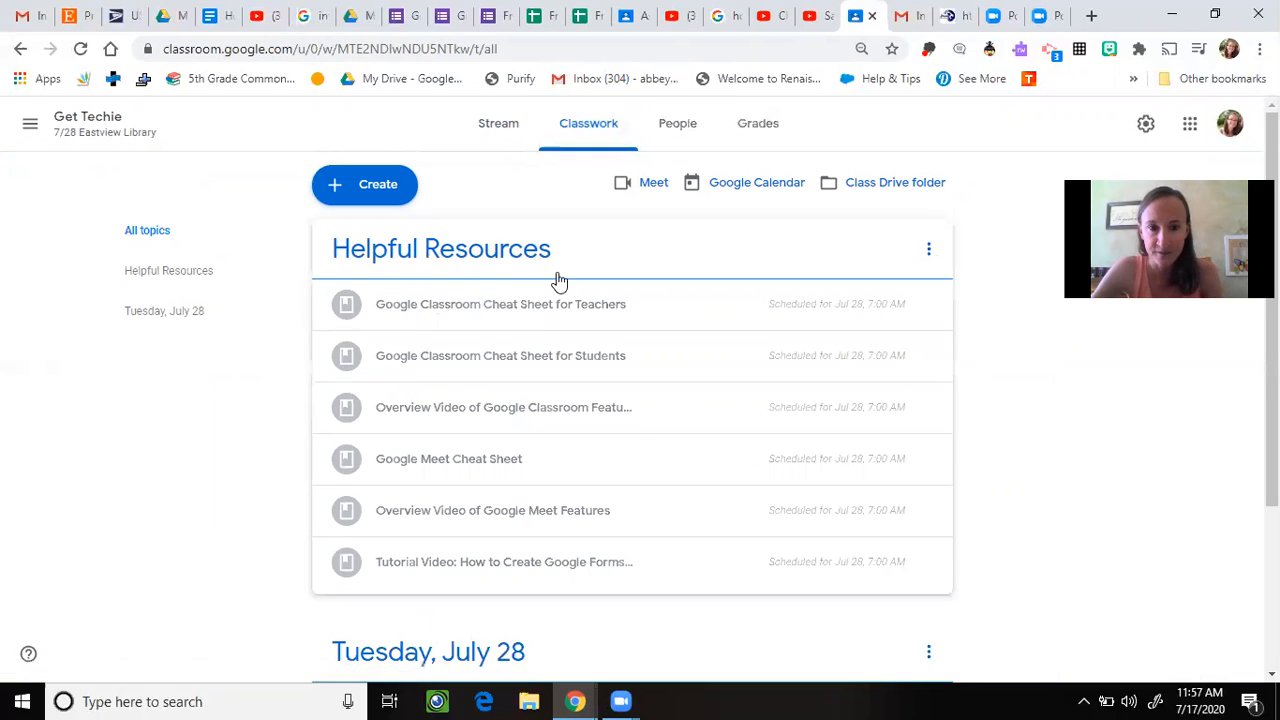
left_click(933, 262)
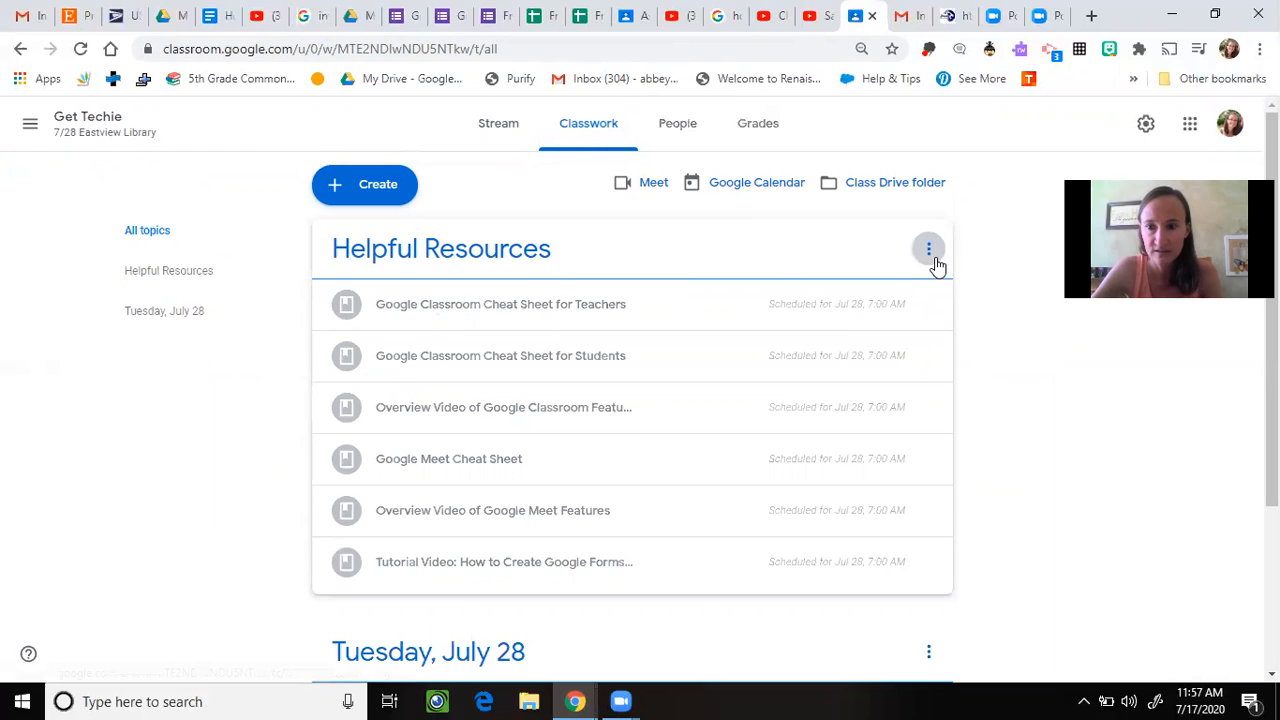
left_click(626, 268)
left_click(343, 195)
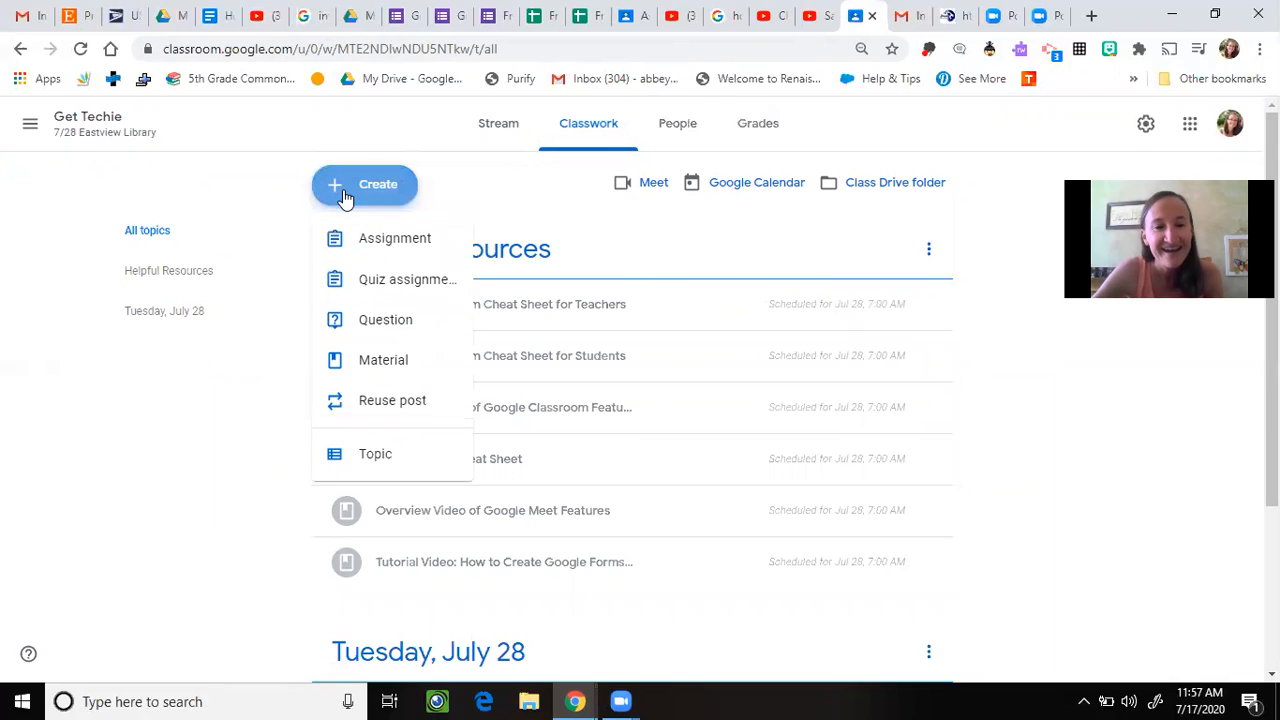
left_click(391, 365)
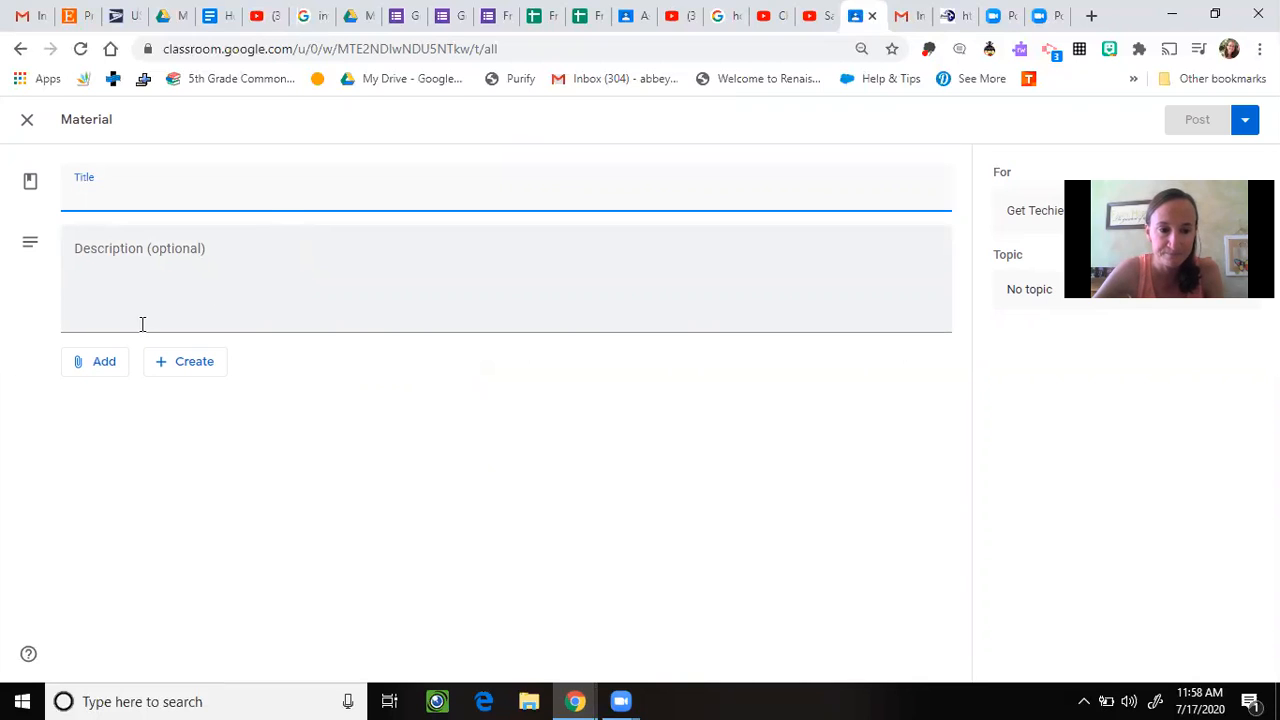
left_click(113, 366)
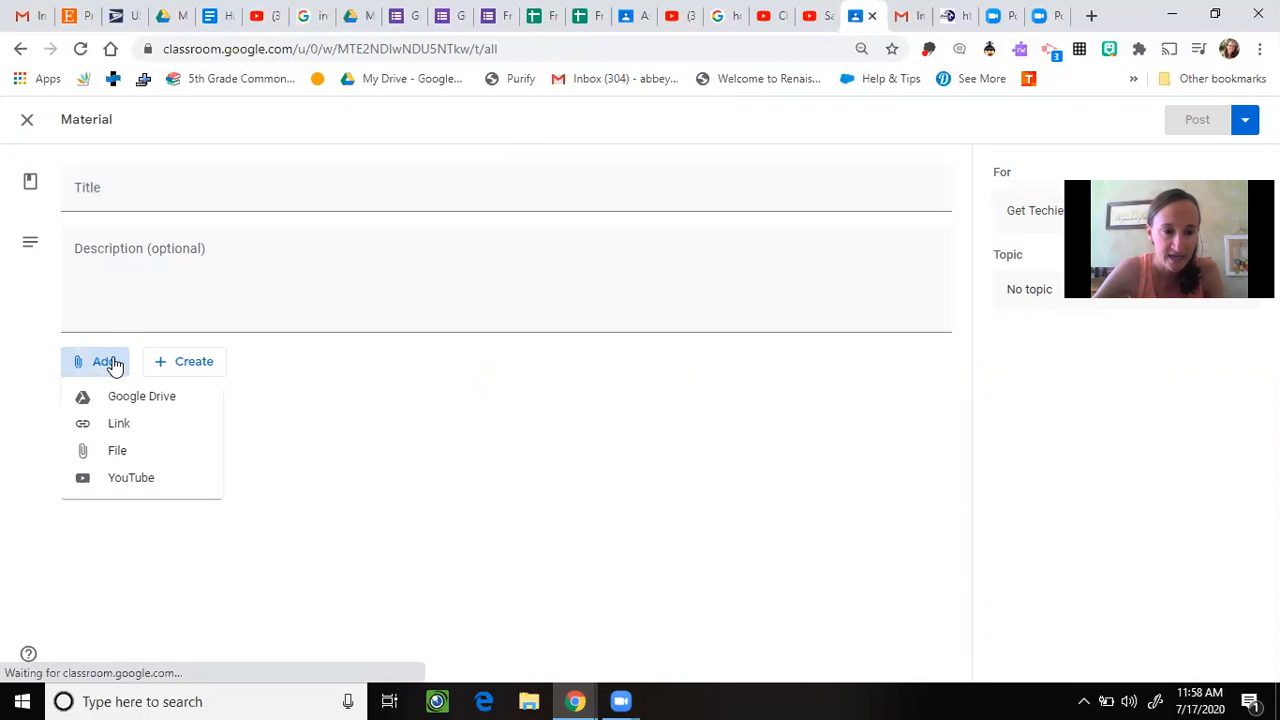
left_click(140, 476)
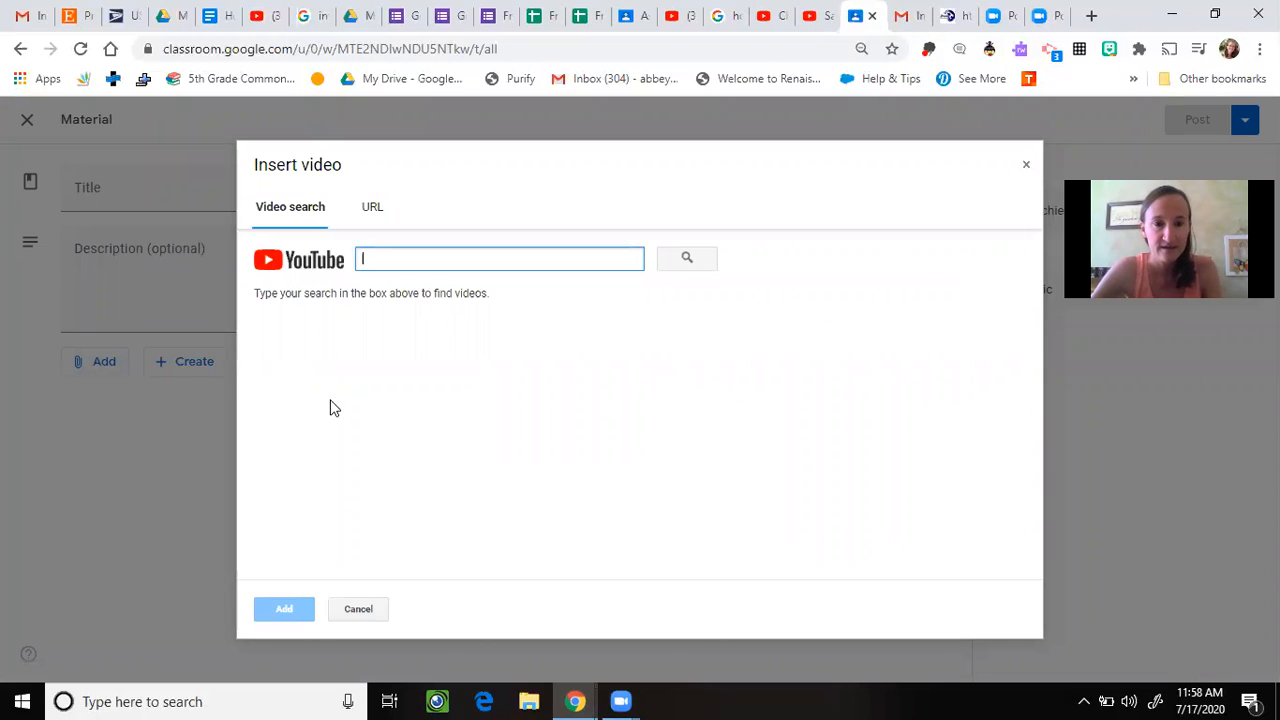
- Return to the channel videos in YouTube Studio and copy the shareable link of the scheduled Sample Zoom Recording video
left_click(818, 28)
left_click(768, 17)
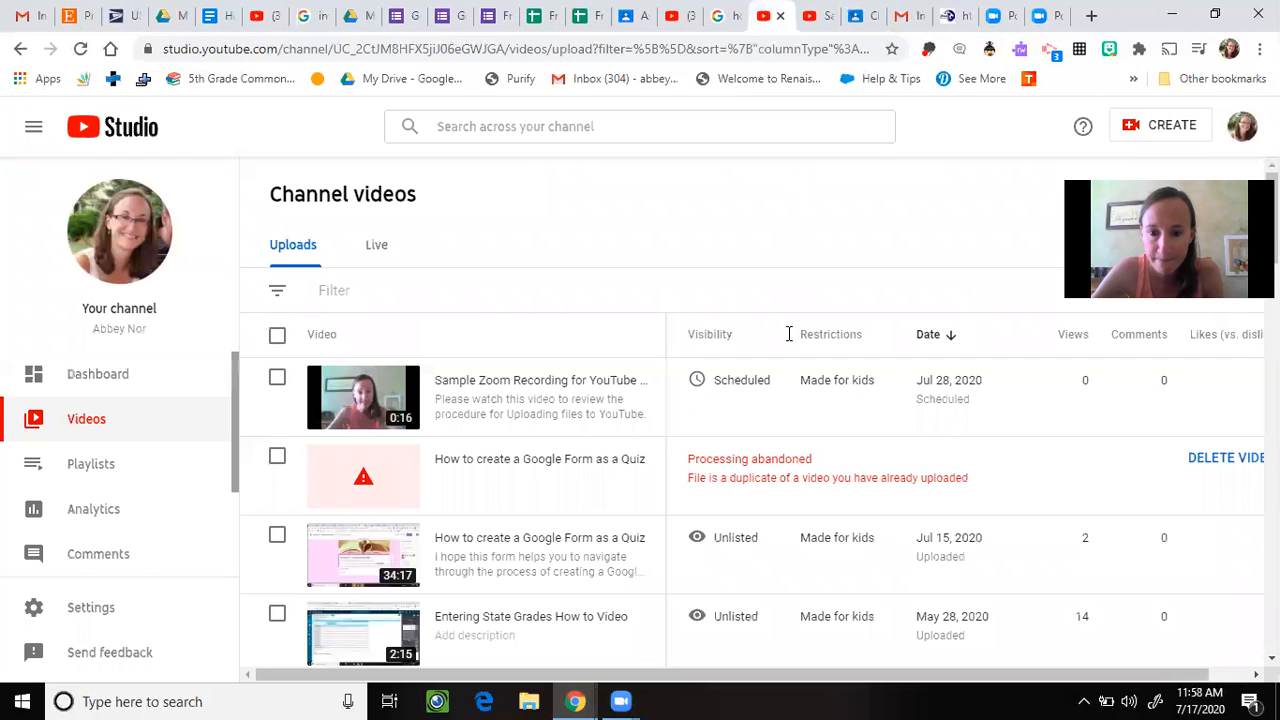
left_click(631, 403)
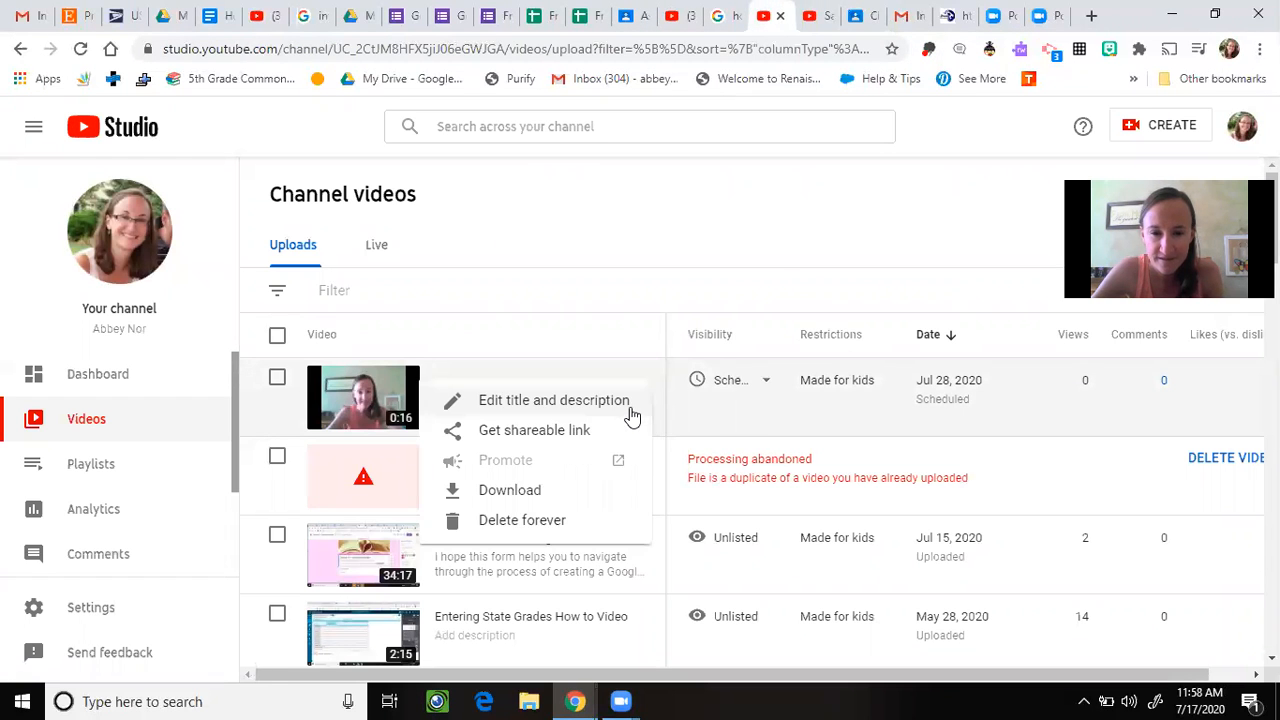
left_click(588, 435)
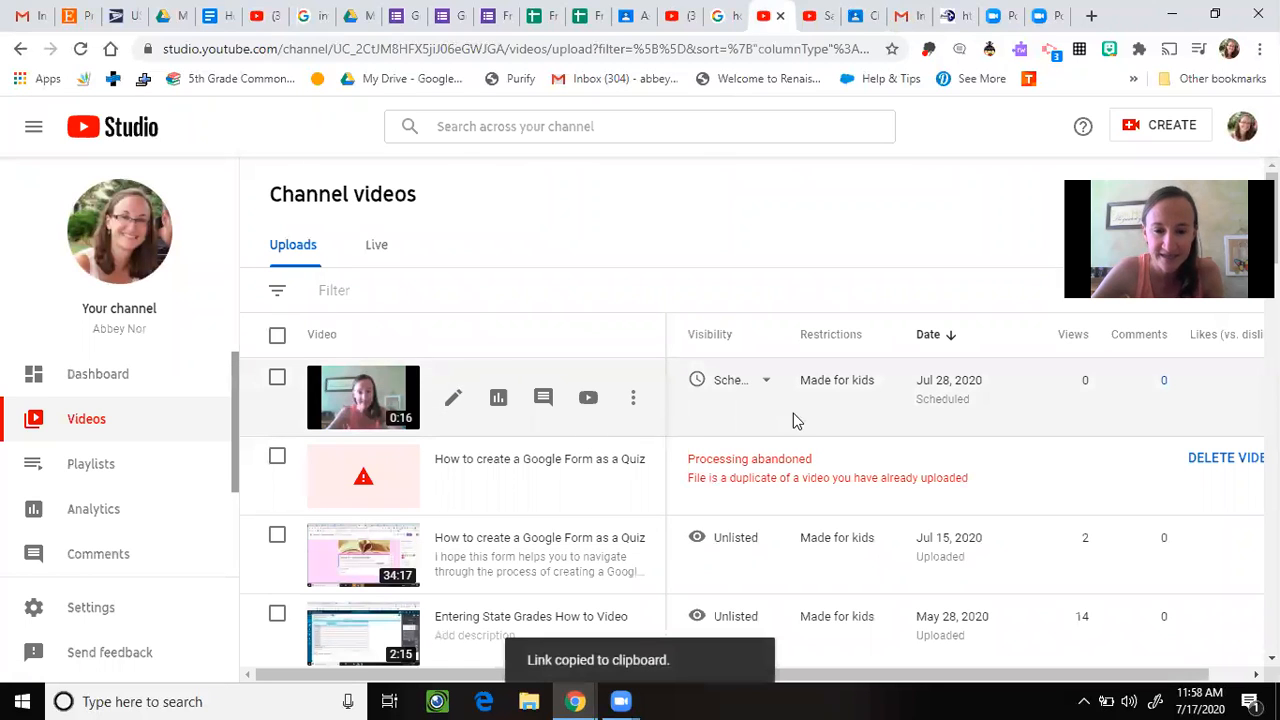
- Find the video in Google Classroom's Insert video search by its copied link and select it, but cancel without adding it
left_click(855, 30)
key("ctrl+v")
left_click(707, 257)
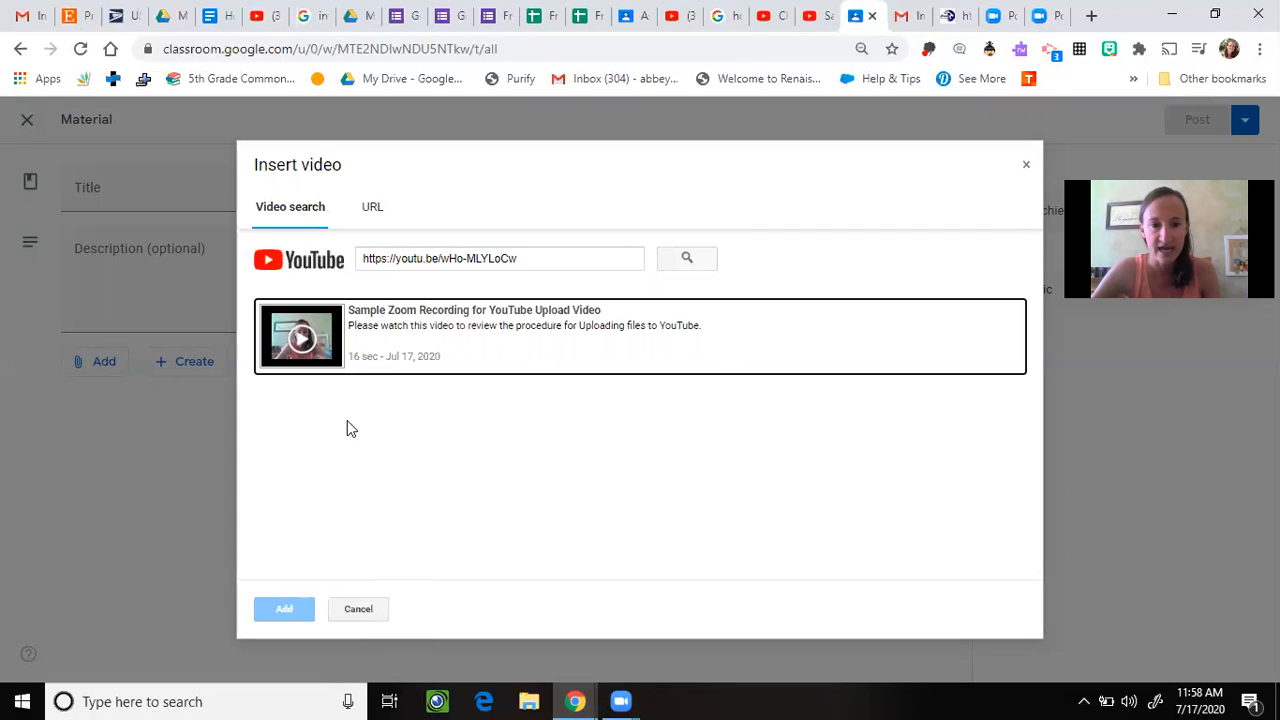
left_click(430, 345)
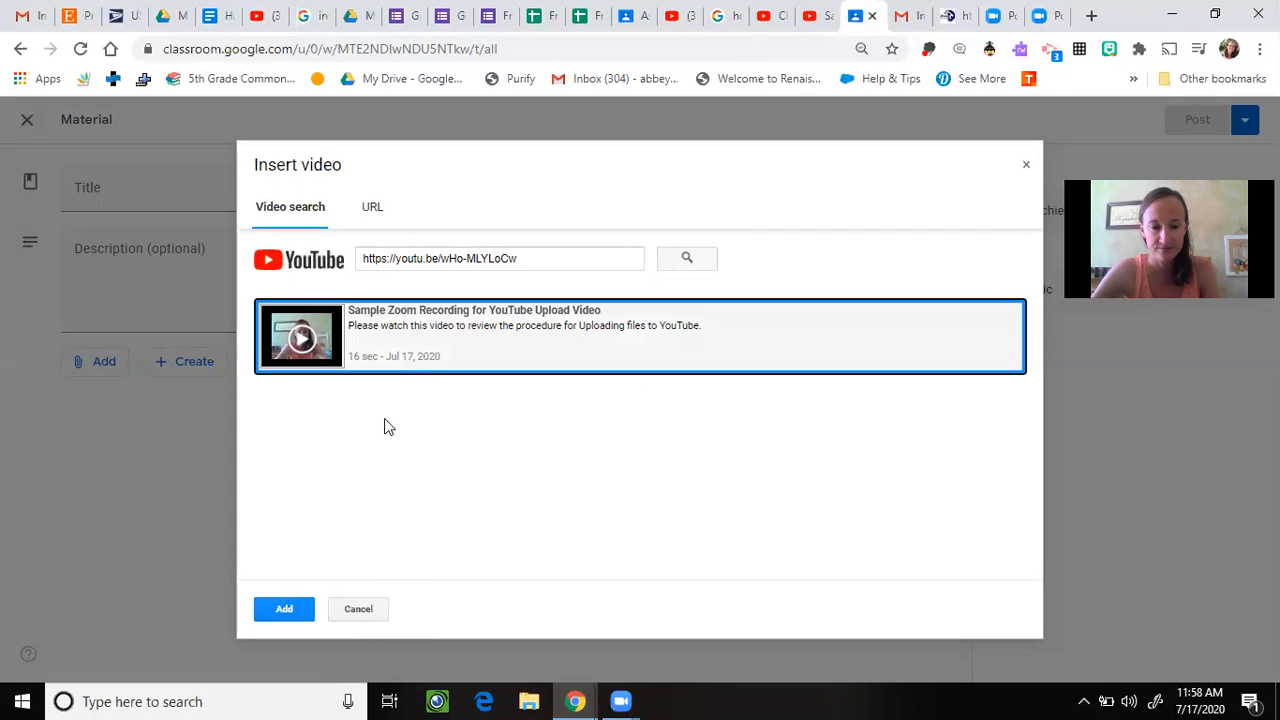
left_click(343, 600)
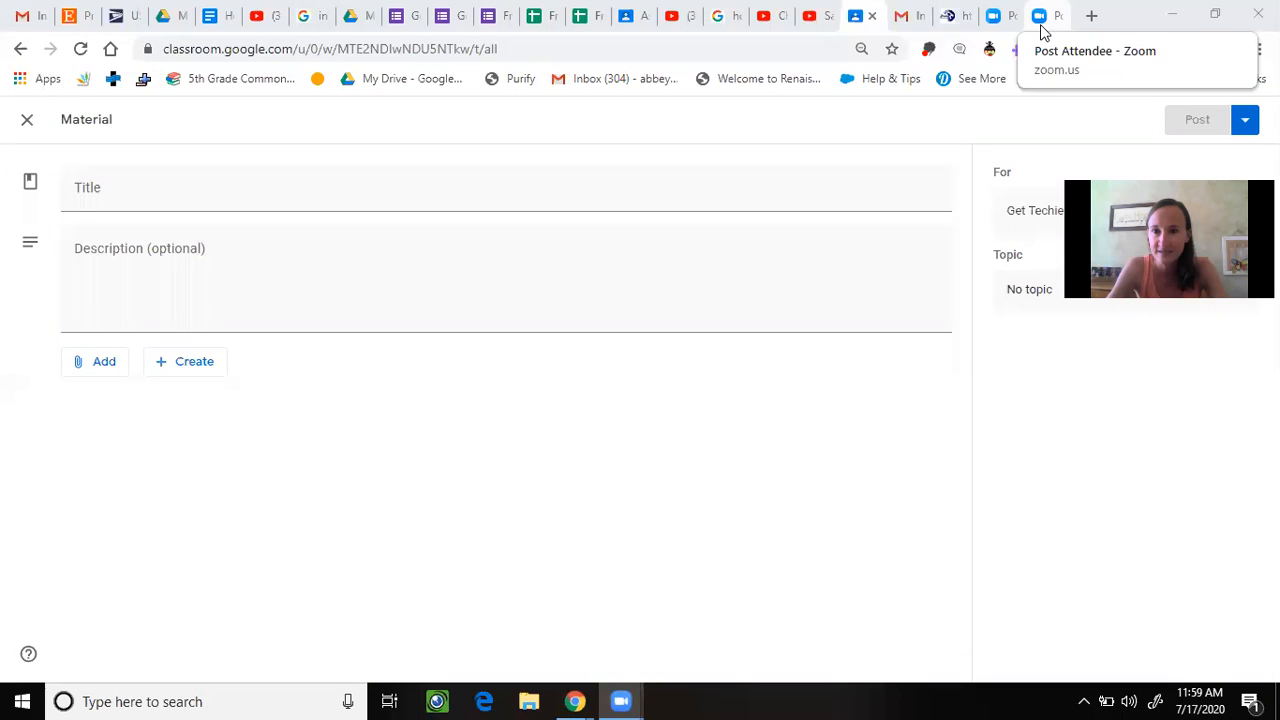
- Go back past the video's watch page to YouTube Studio and open the channel dashboard
left_click(813, 27)
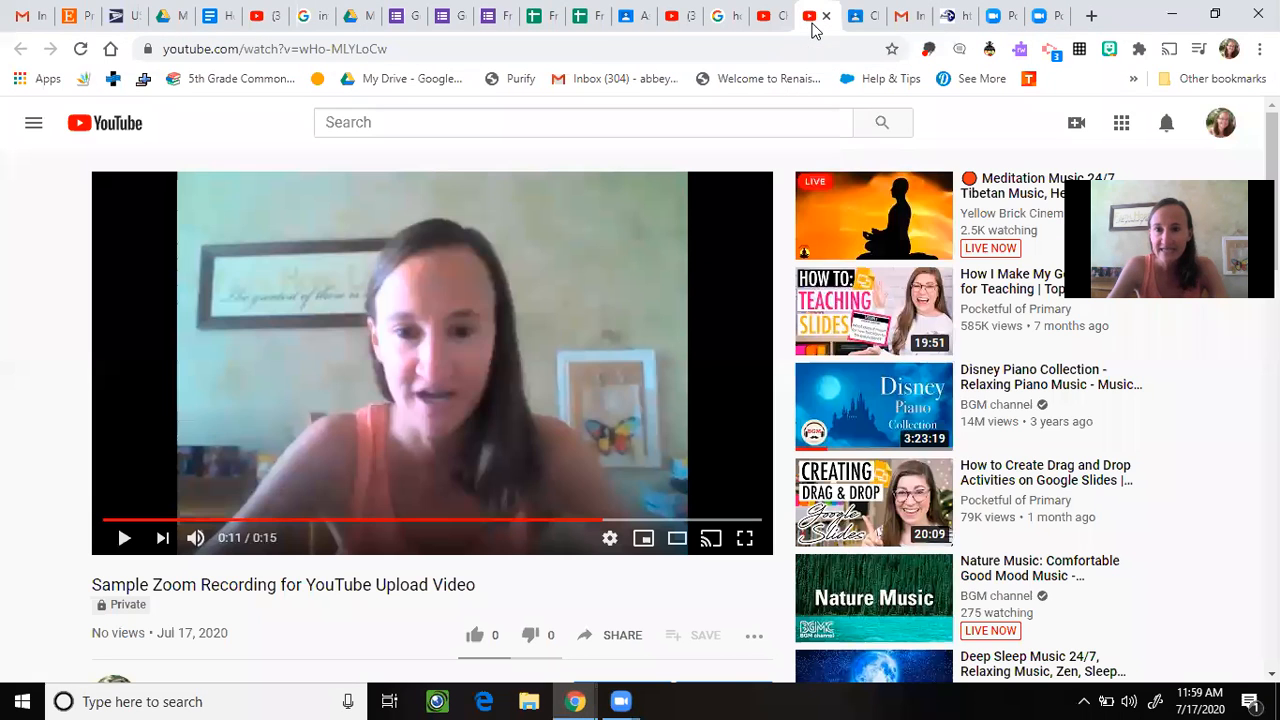
left_click(773, 27)
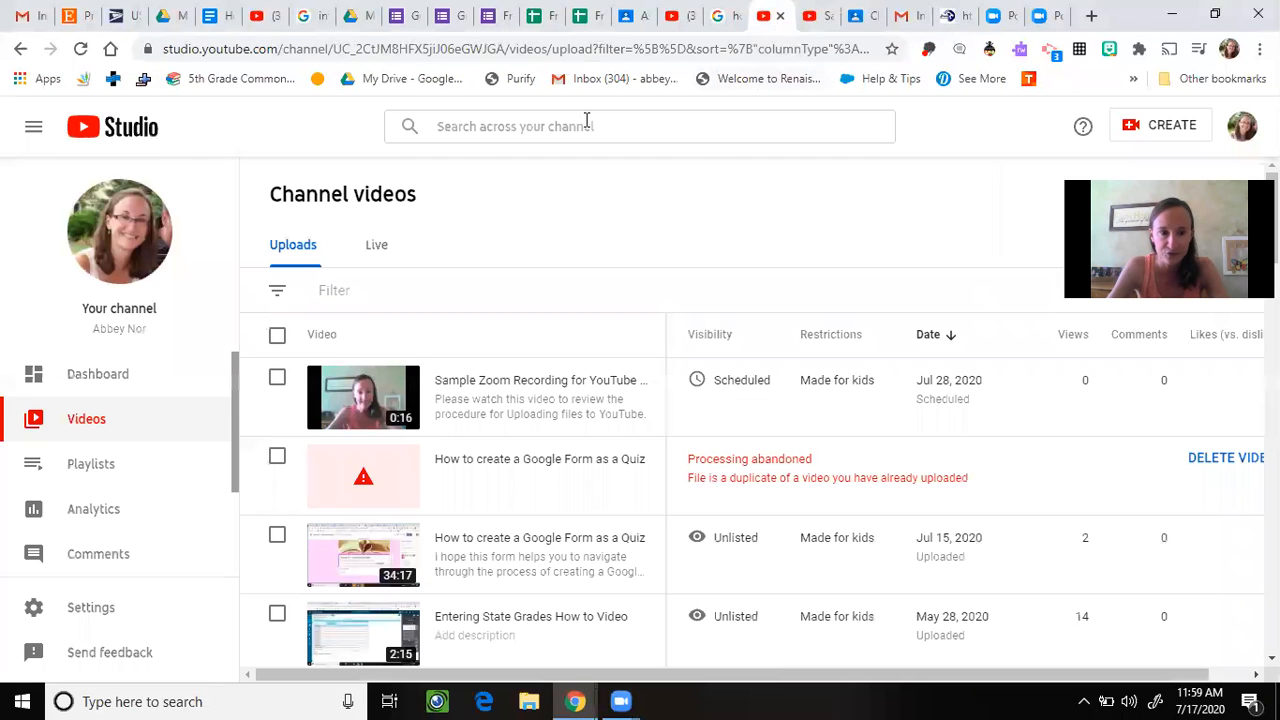
left_click(117, 377)
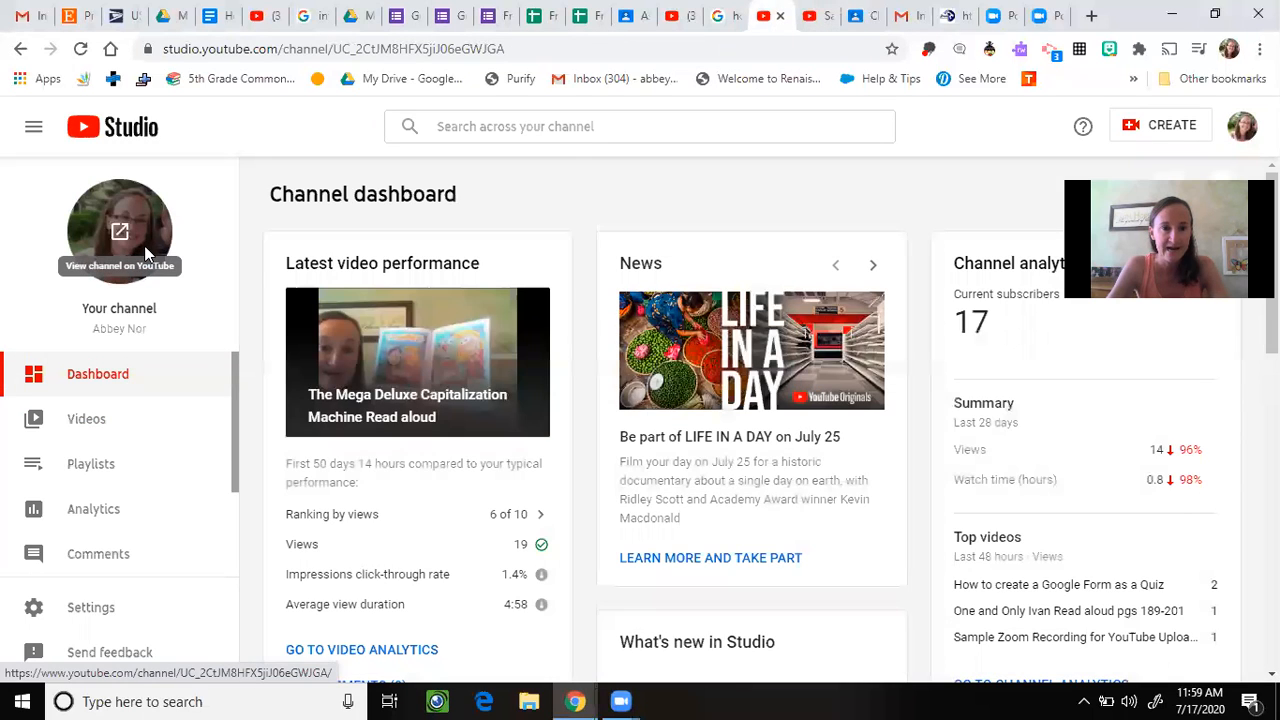
- Open the channel's public YouTube page from the dashboard and look over its created playlists
left_click(147, 254)
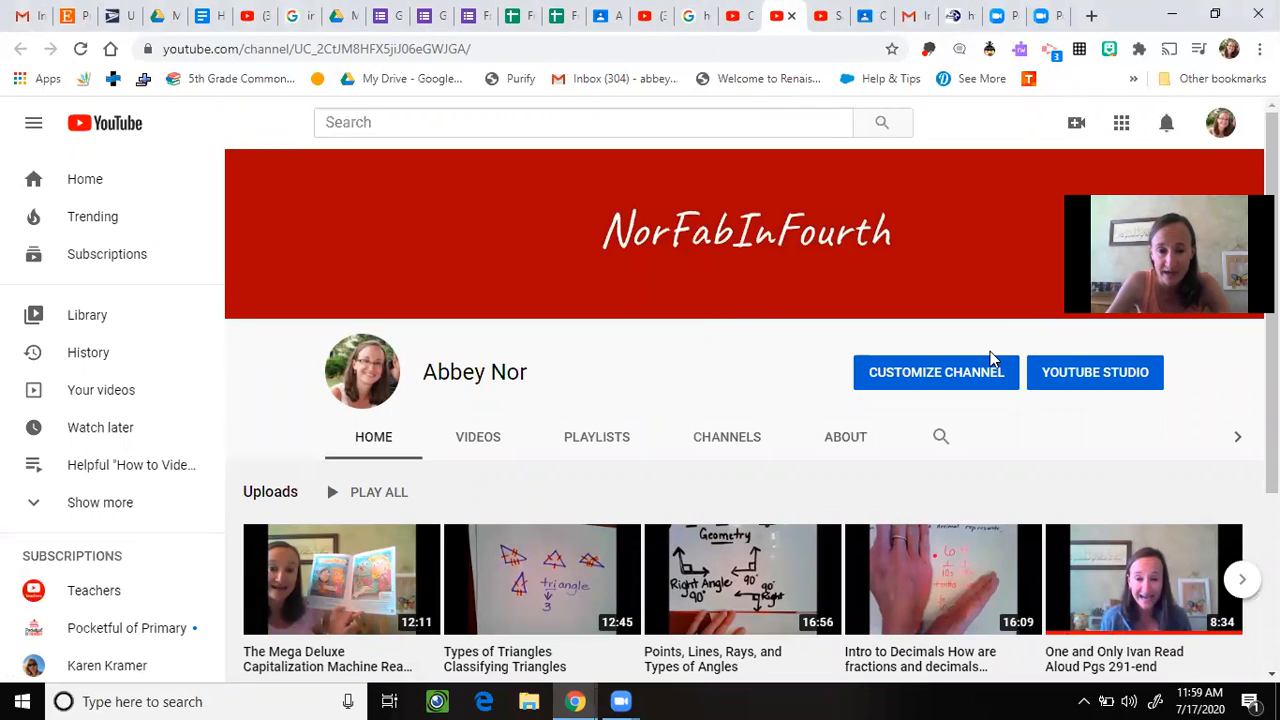
left_click(610, 452)
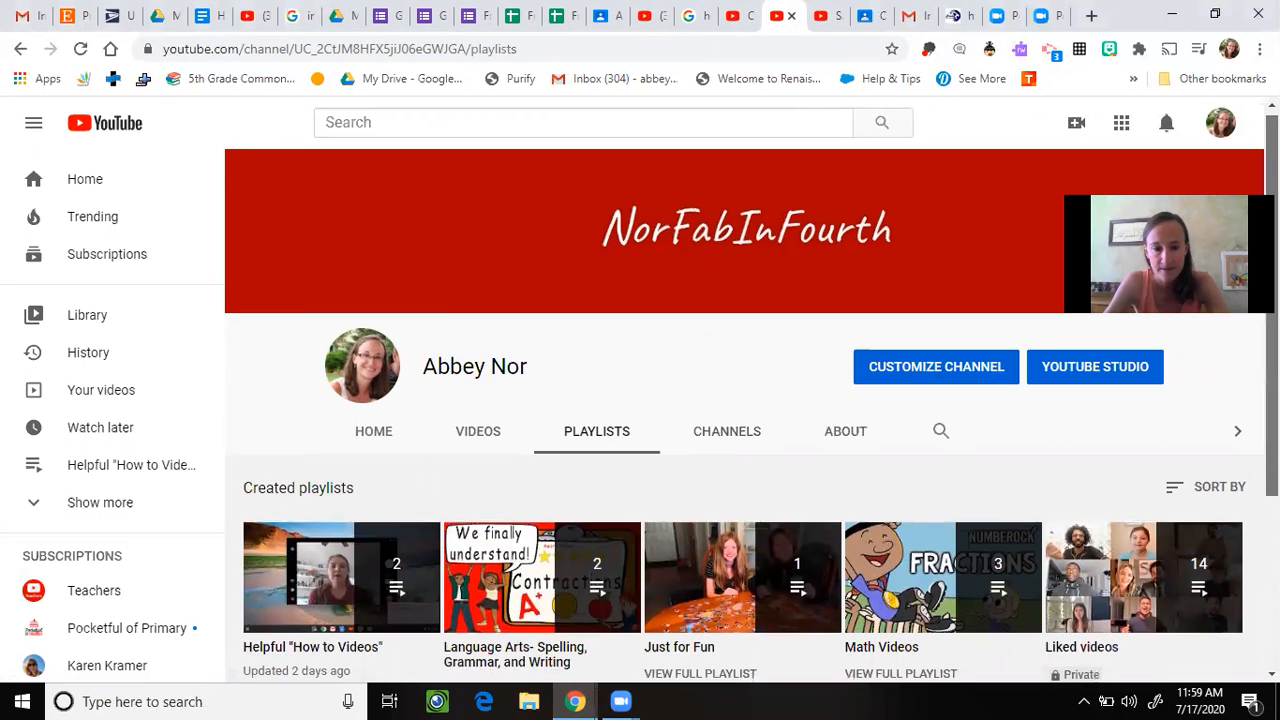
scroll(750, 400, "down", 1)
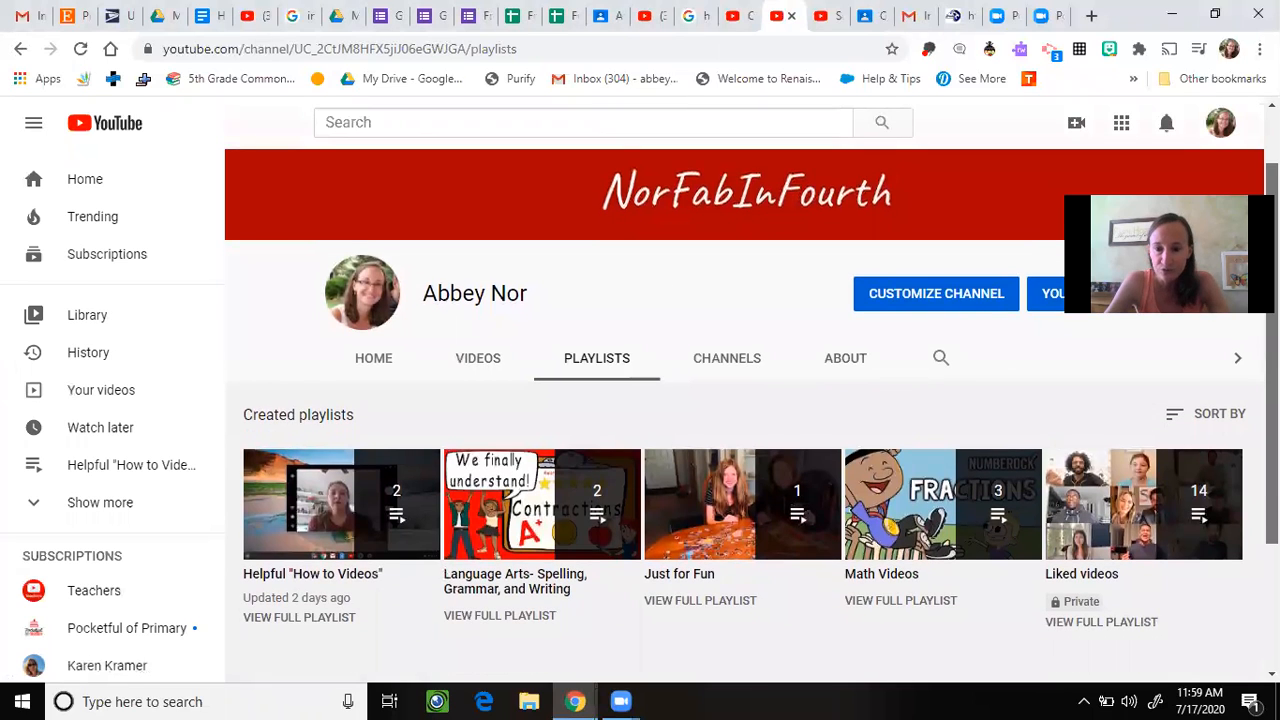
scroll(750, 400, "down", 1)
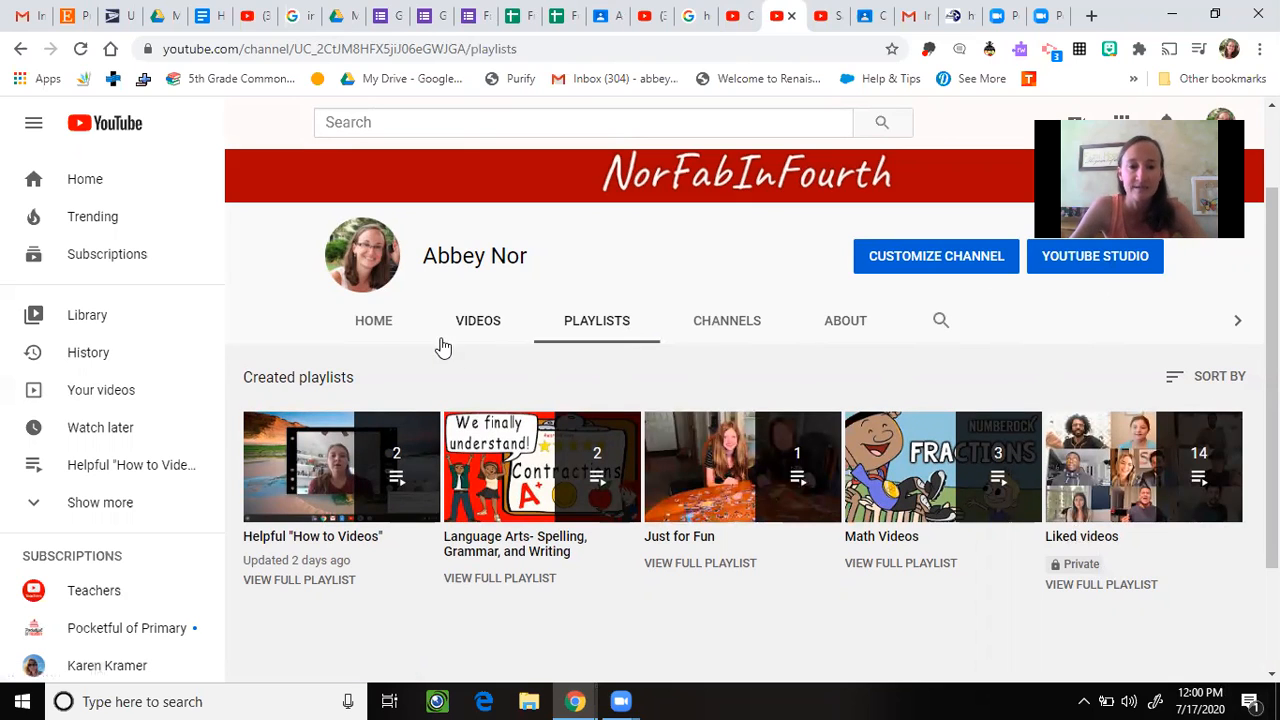
- Browse the uploads on the channel's home page and open the video One and Only Ivan Read aloud Pgs 249-262, leaving it paused
left_click(373, 322)
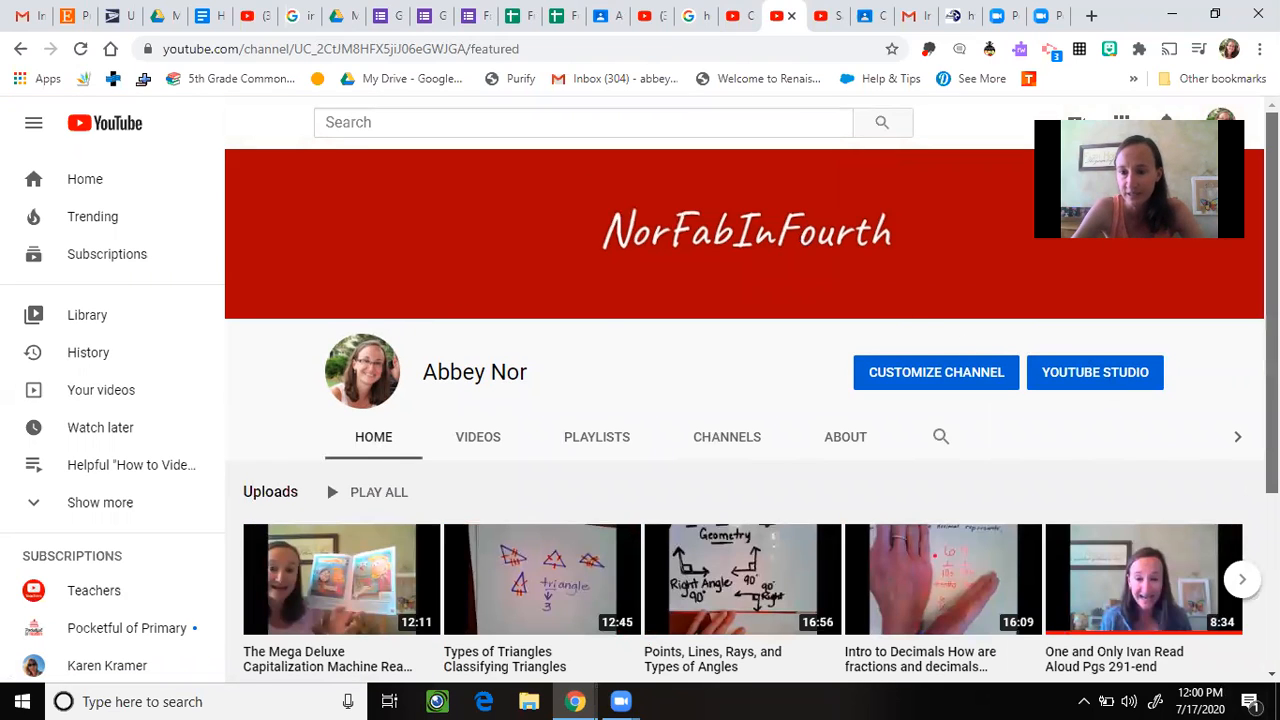
scroll(745, 400, "down", 2)
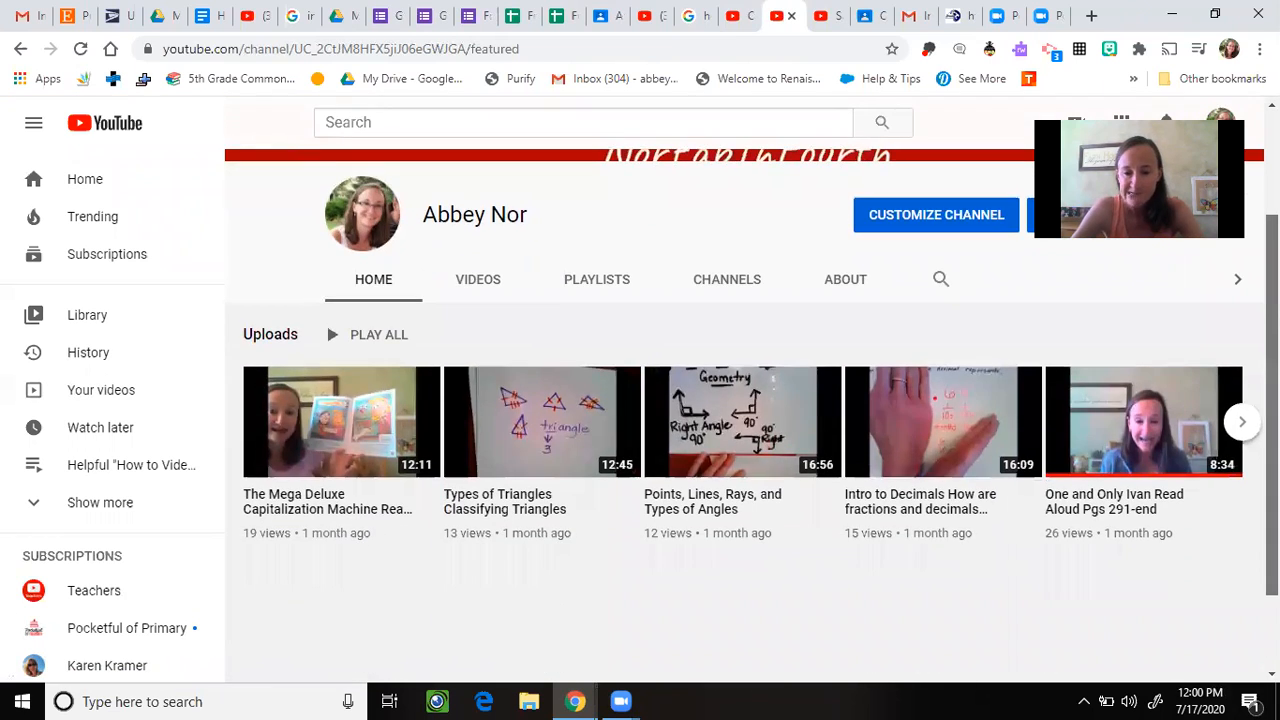
scroll(745, 400, "down", 1)
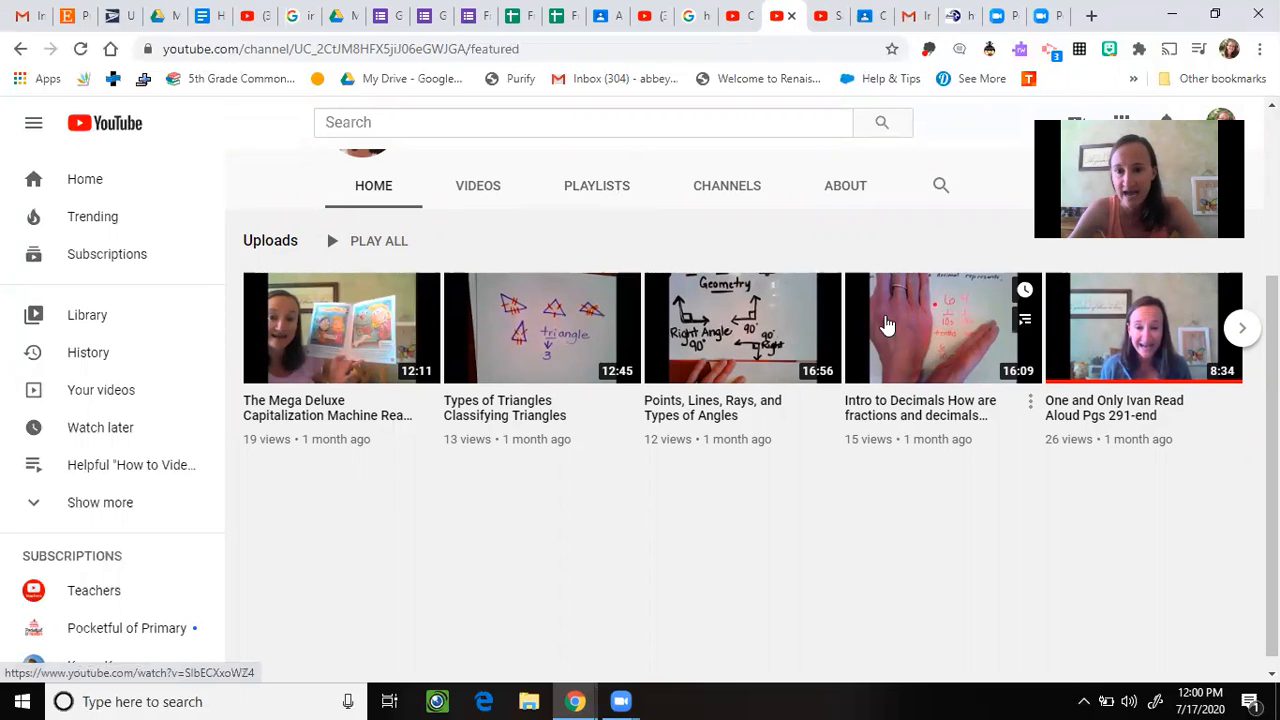
left_click(1241, 330)
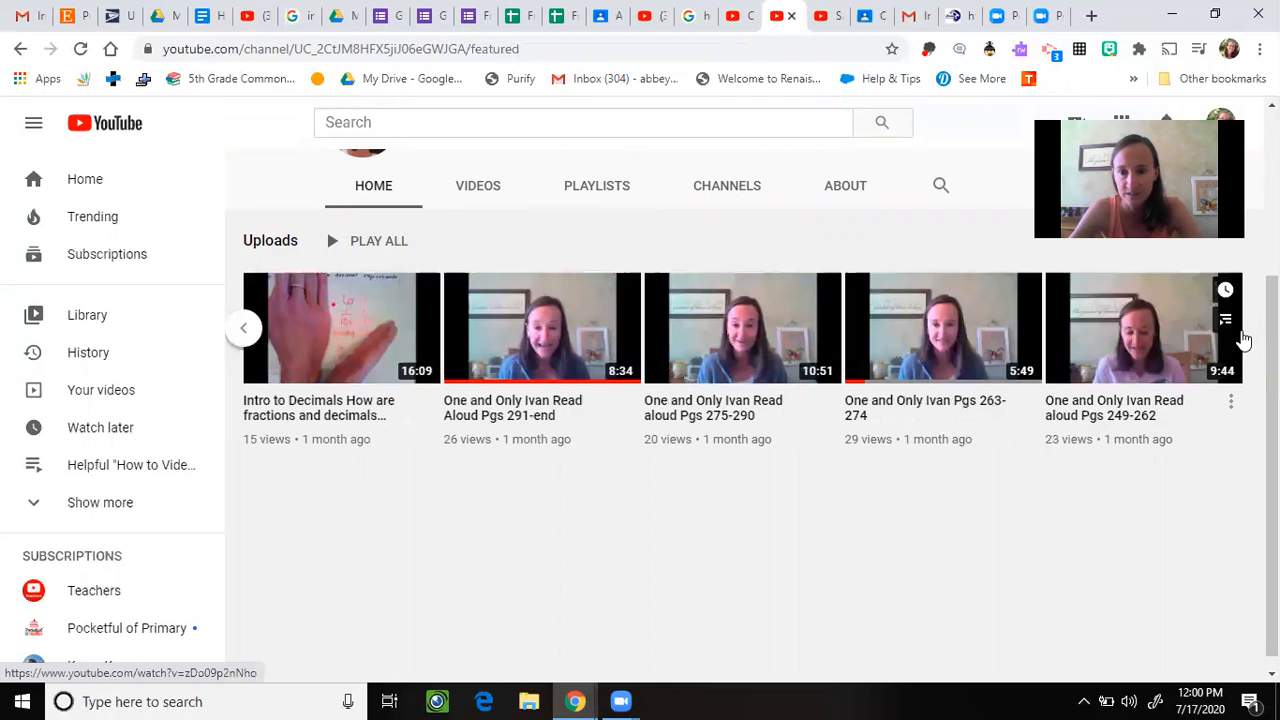
left_click(1240, 335)
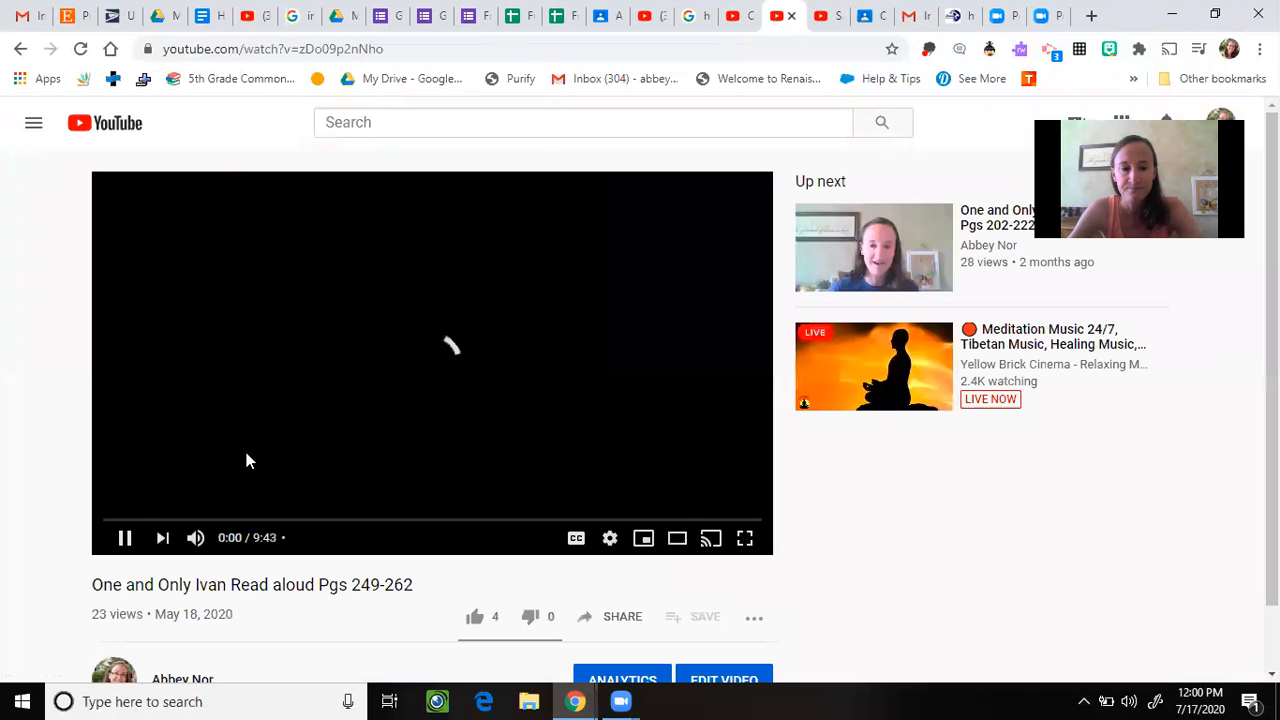
left_click(123, 537)
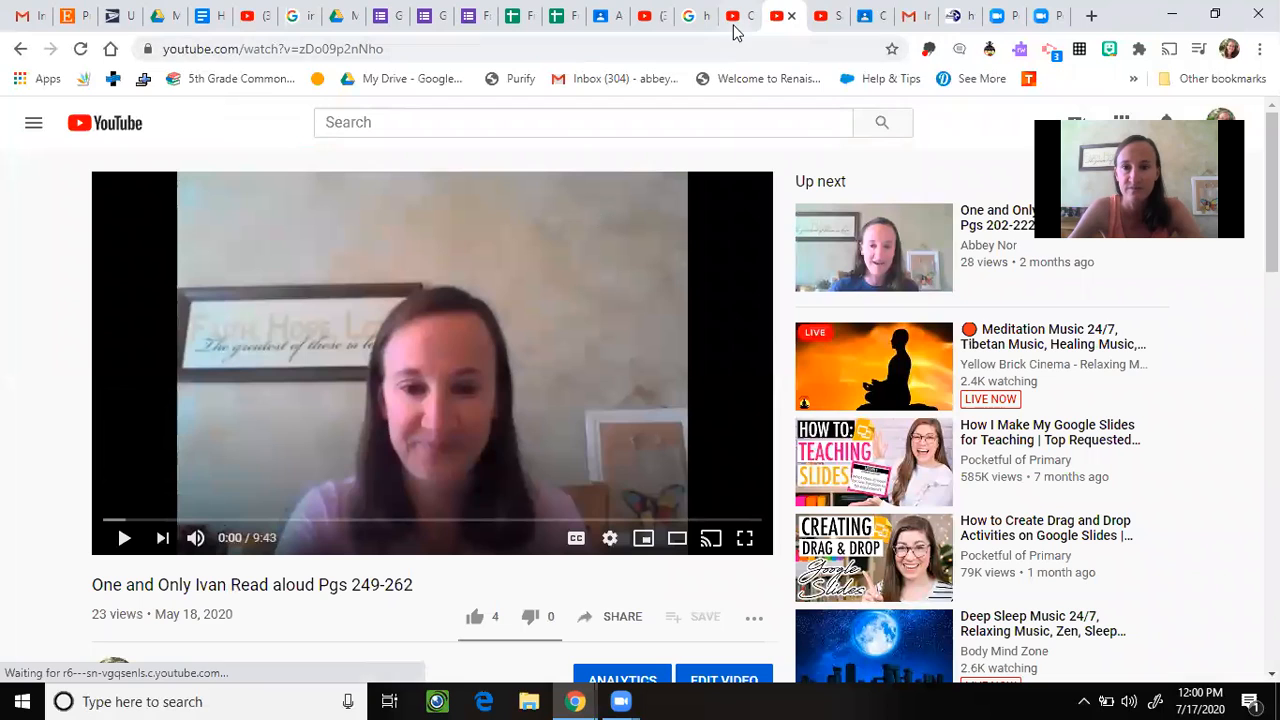